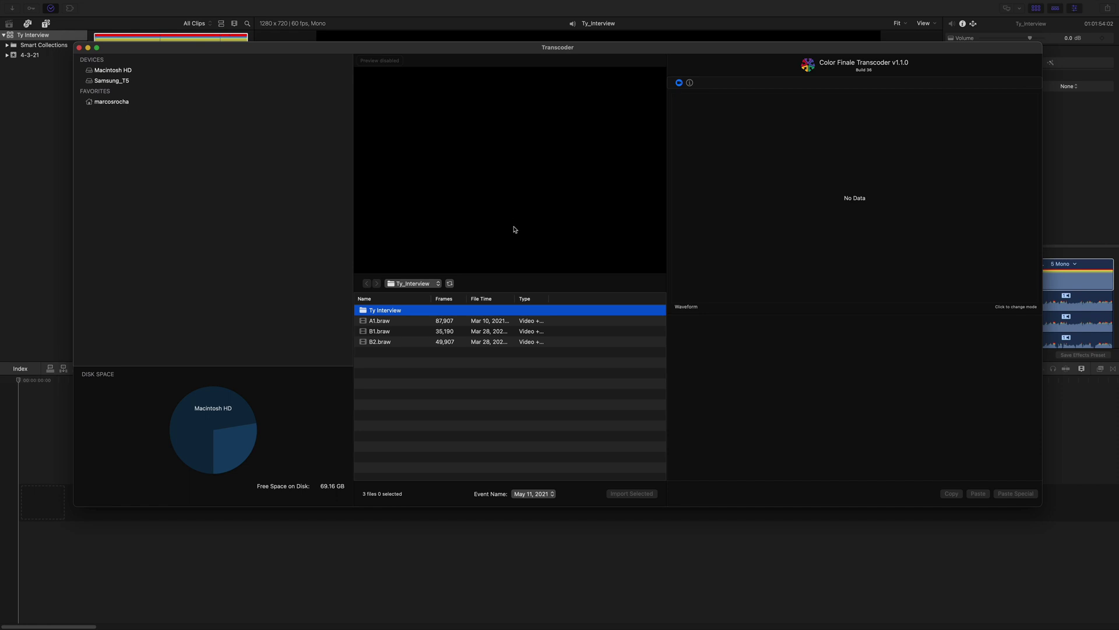
- Open the Ty_Interview folder on the Samsung_T5 drive, preview A1.braw, B1.braw and B2.braw, and select A1.braw
click(115, 82)
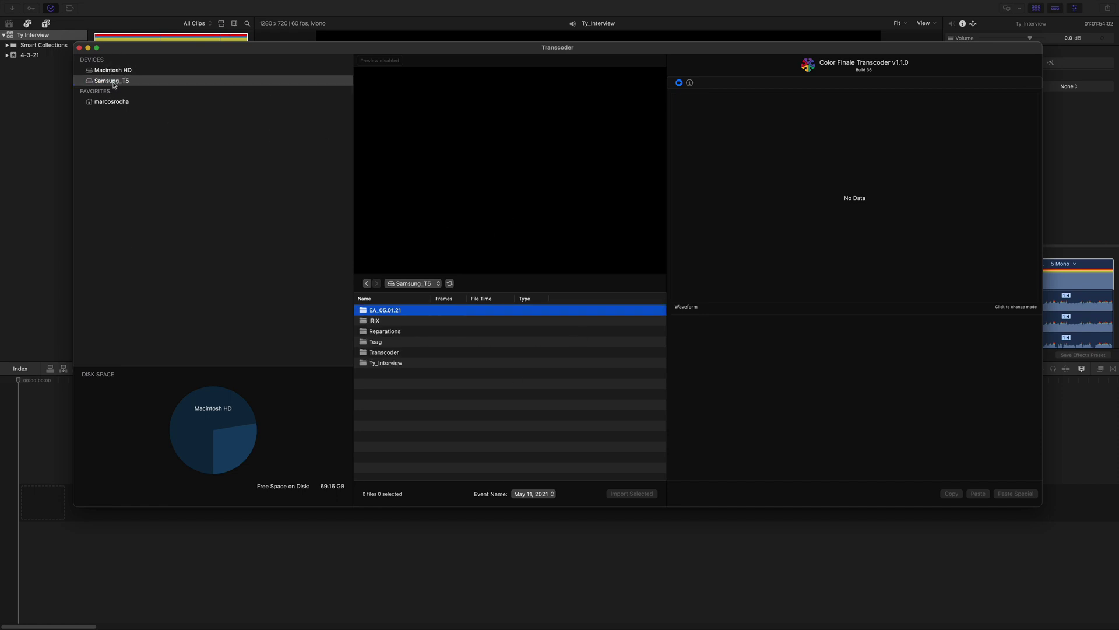
double_click(387, 362)
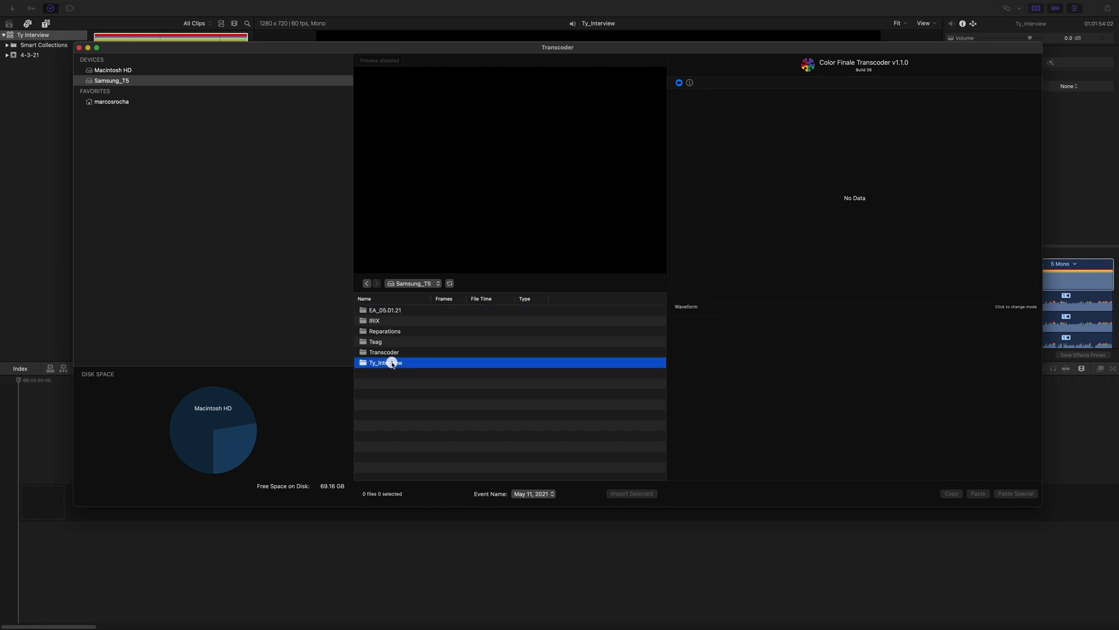
click(395, 322)
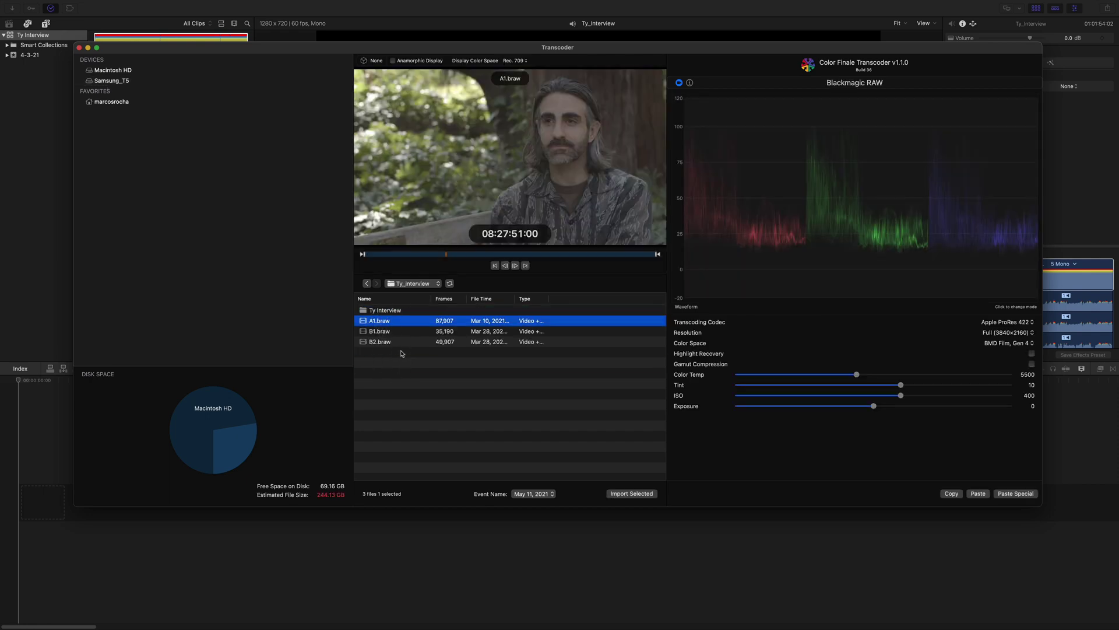
click(401, 333)
click(387, 342)
click(387, 322)
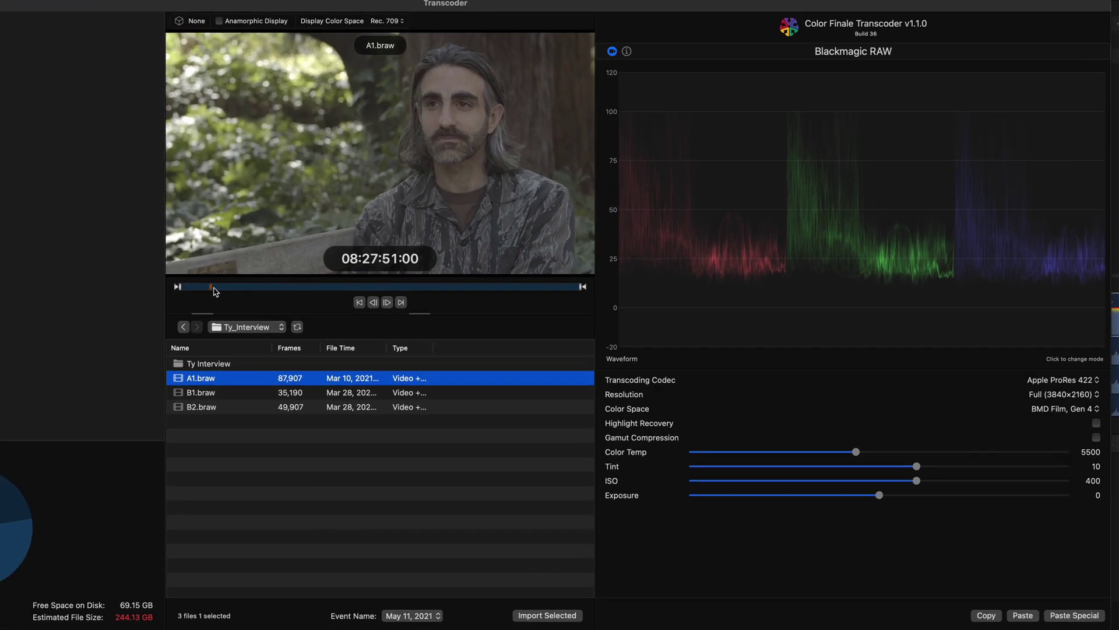
- Go to the start of A1.braw and step through its opening frames in the preview
click(398, 255)
click(178, 286)
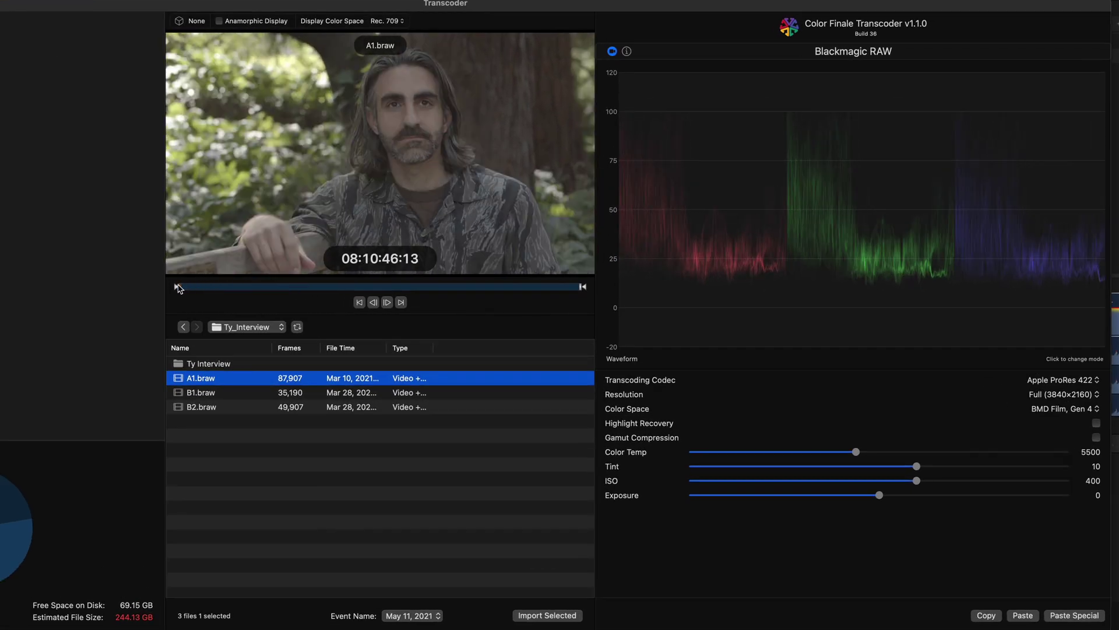
click(361, 304)
click(388, 302)
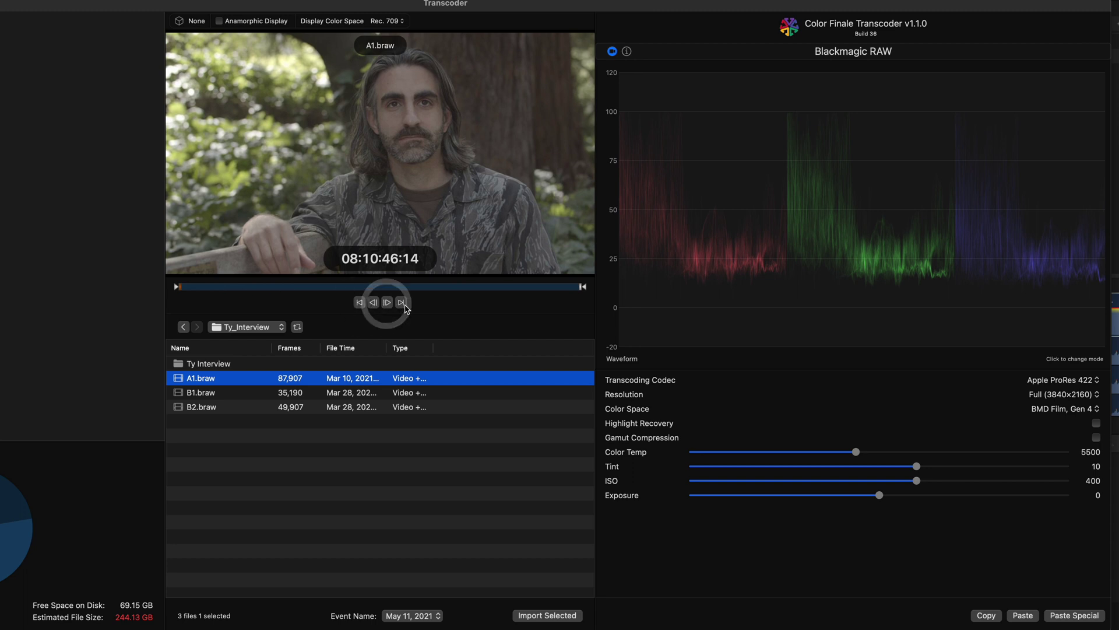
click(401, 302)
- Trim the import range of A1.braw to a short section starting near 08:26:03 by moving its in and out points
click(179, 286)
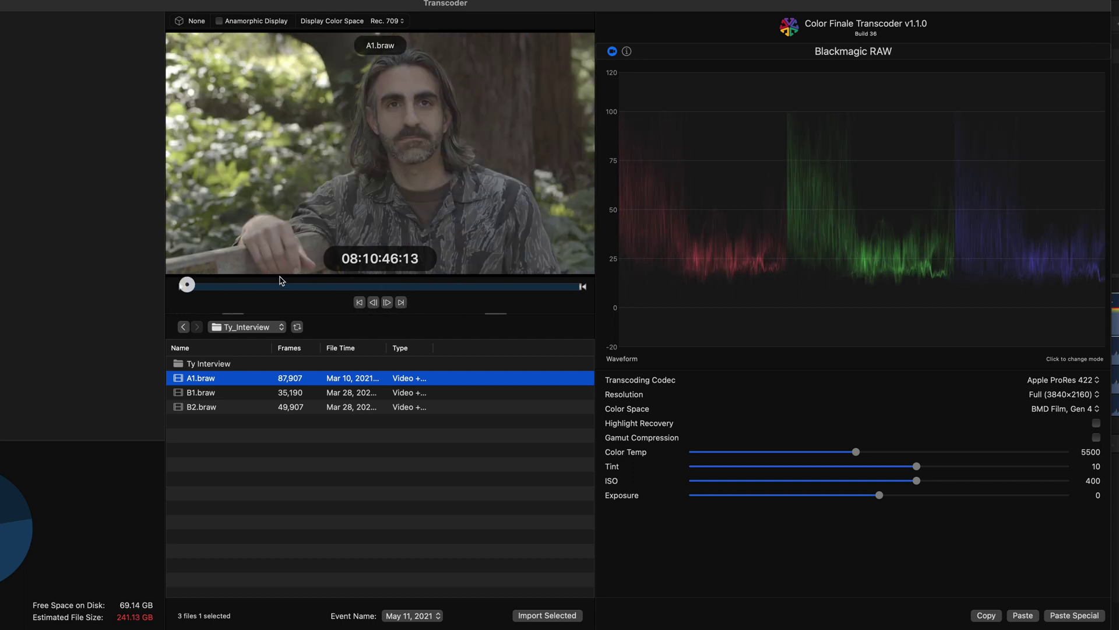
click(182, 286)
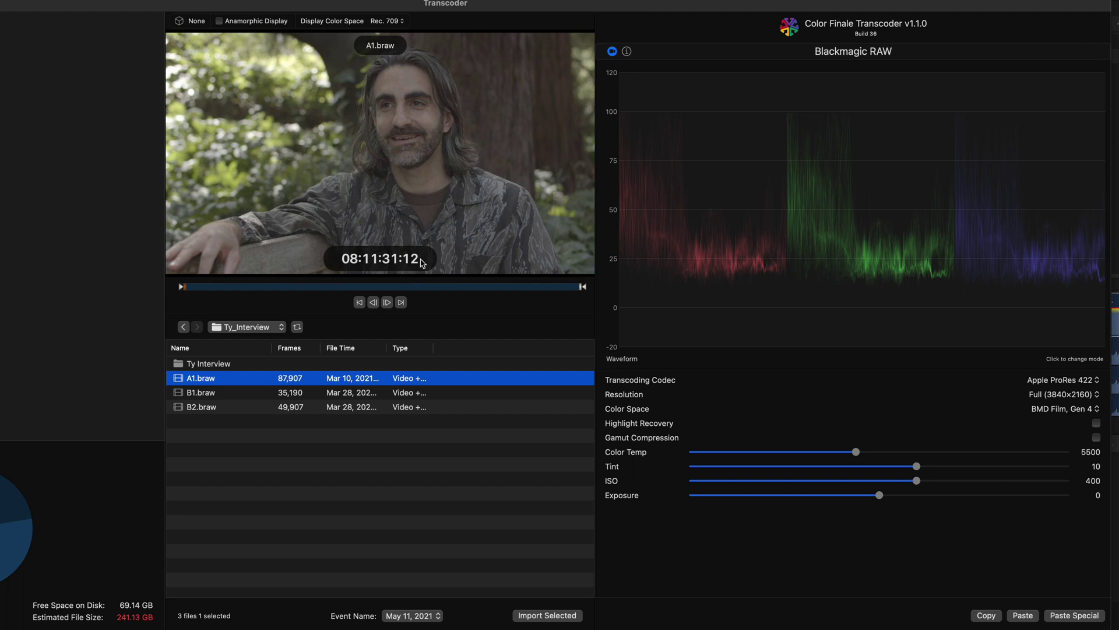
click(179, 287)
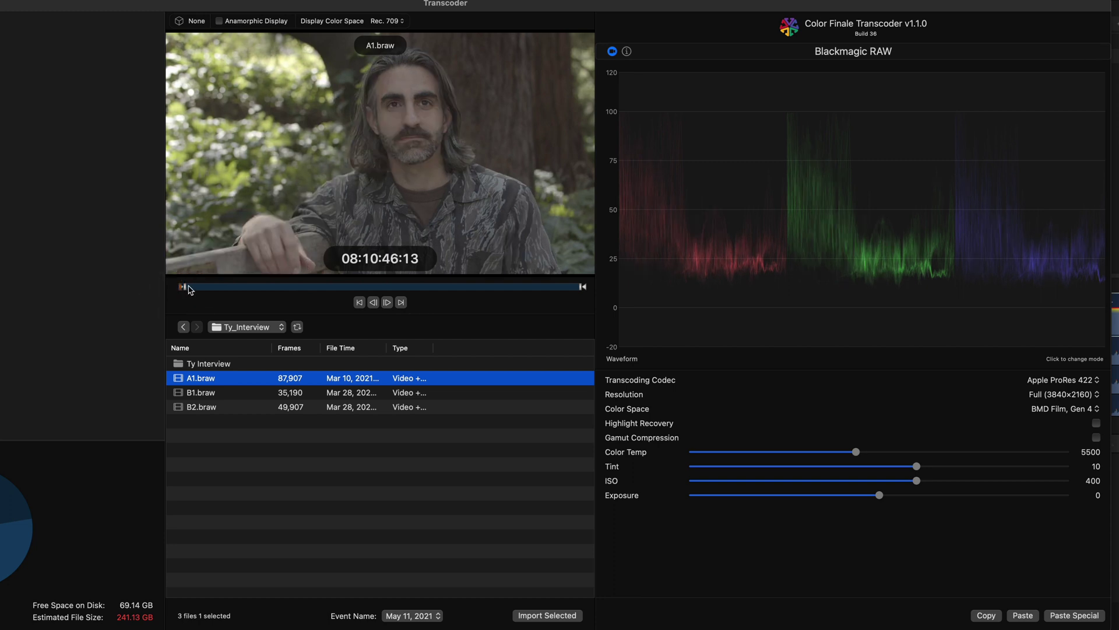
drag(182, 287, 266, 287)
drag(582, 287, 299, 287)
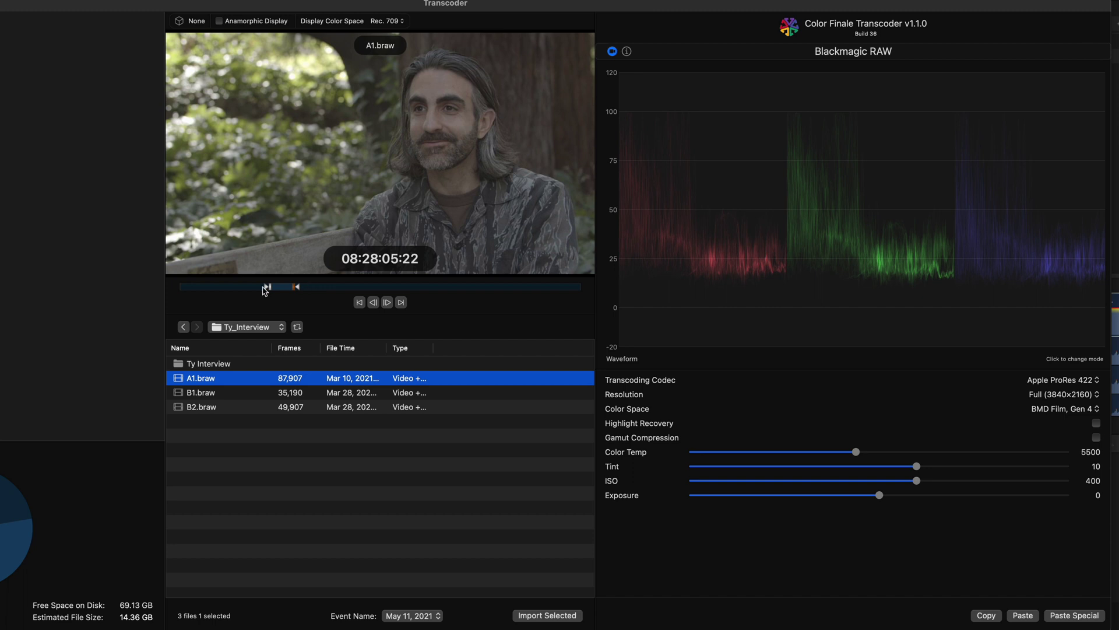
drag(269, 290, 279, 287)
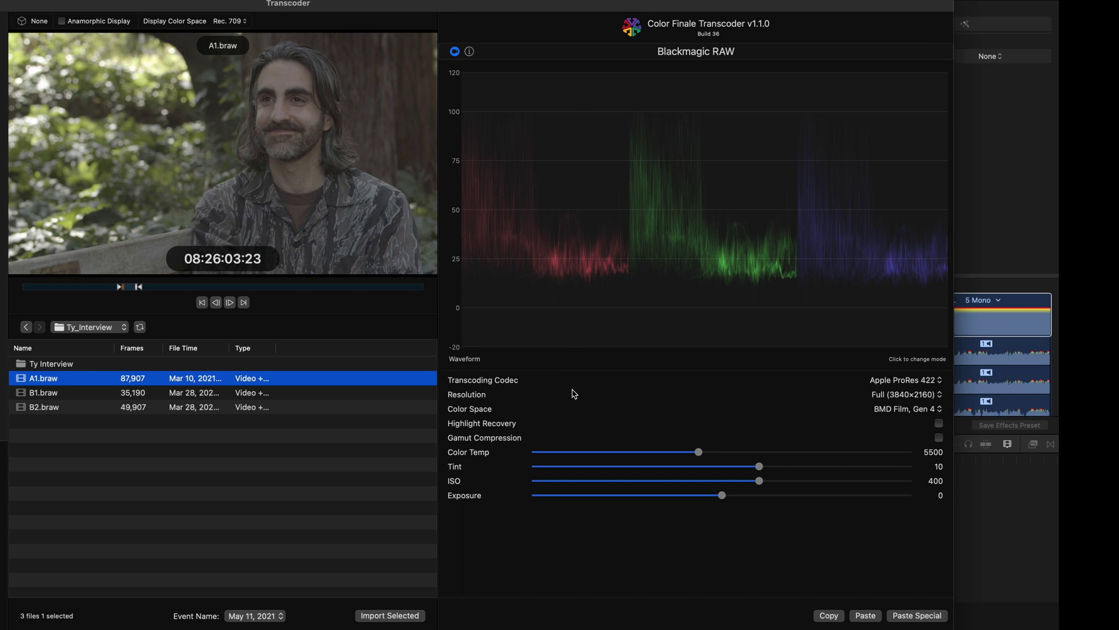
- Review the transcoding codec and resolution options for A1.braw, keeping Apple ProRes 422 and Full (3840×2160)
mouse_move(500, 383)
click(899, 380)
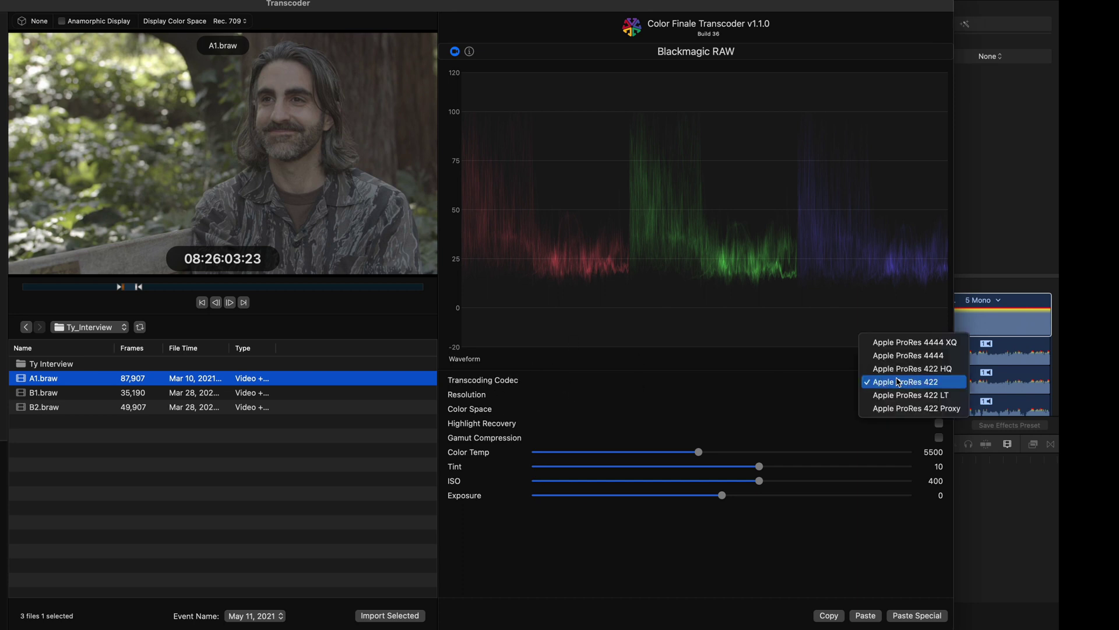
click(931, 388)
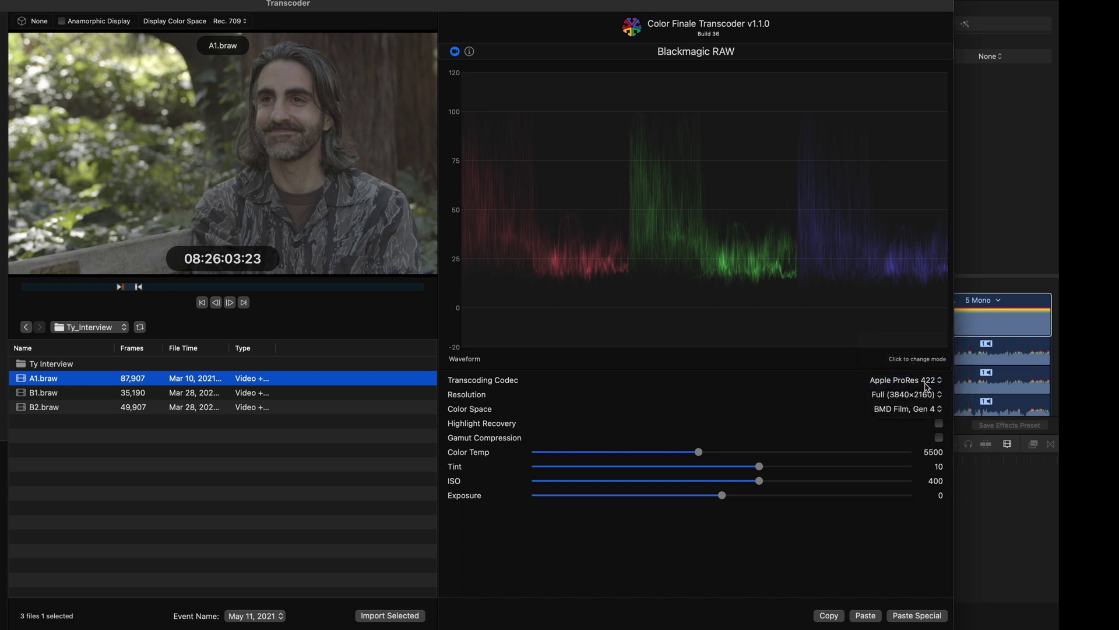
click(922, 397)
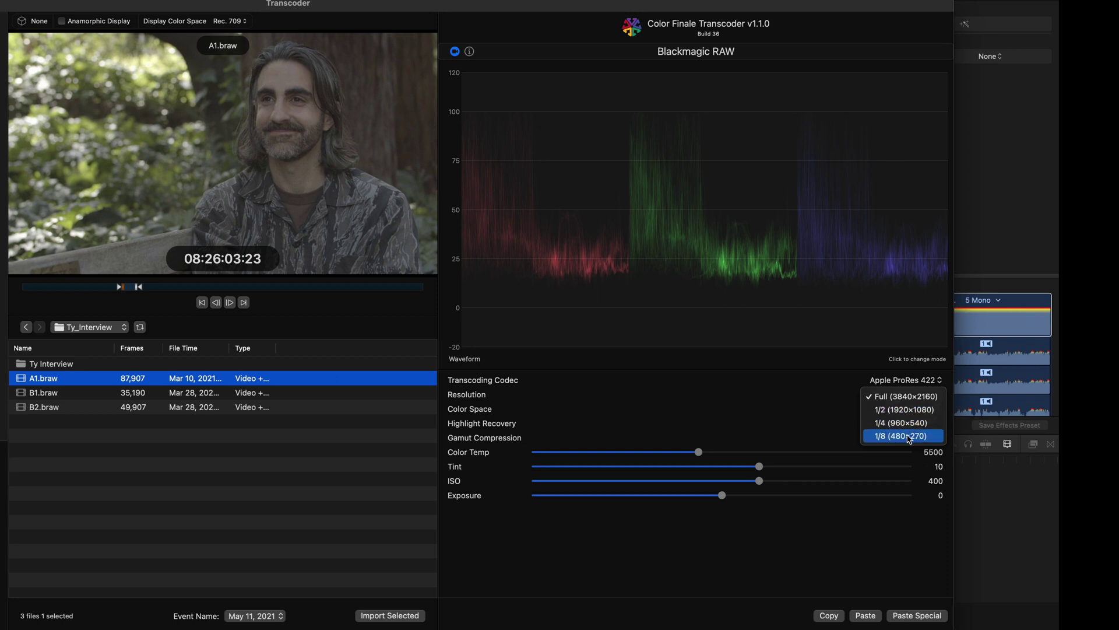
click(918, 397)
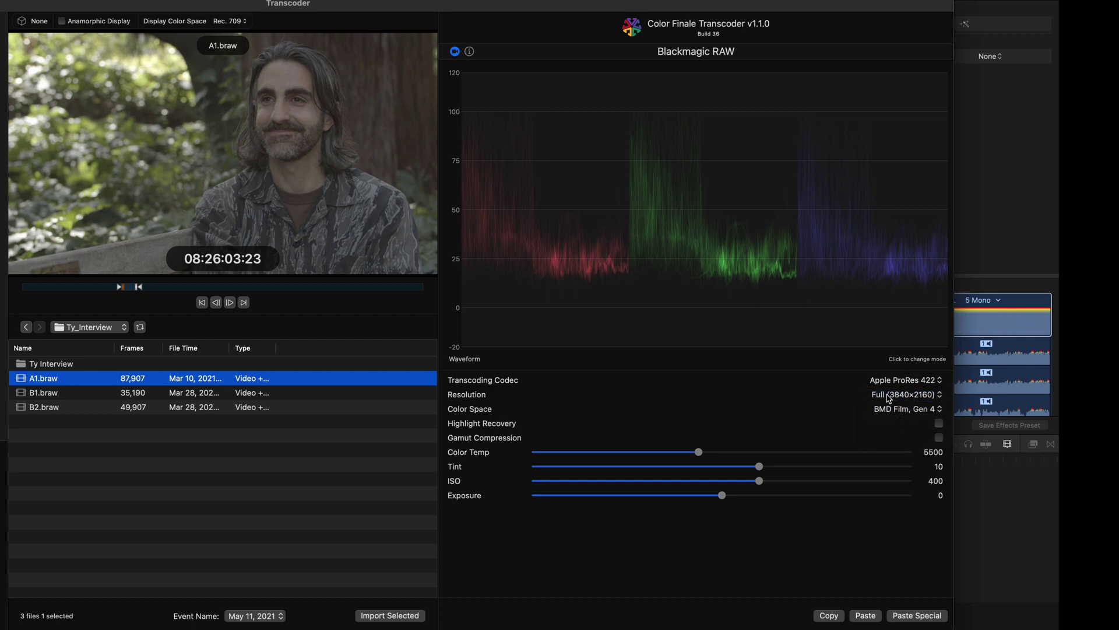
- Set the color space of A1.braw to Rec. 709 and toggle Highlight Recovery on and off
click(918, 412)
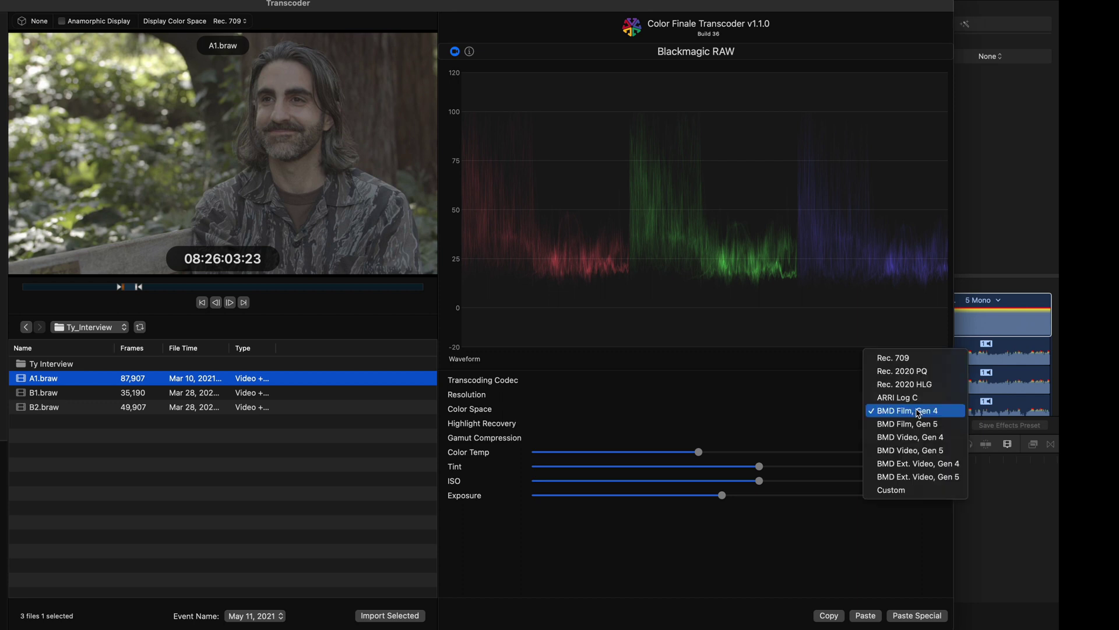
click(914, 358)
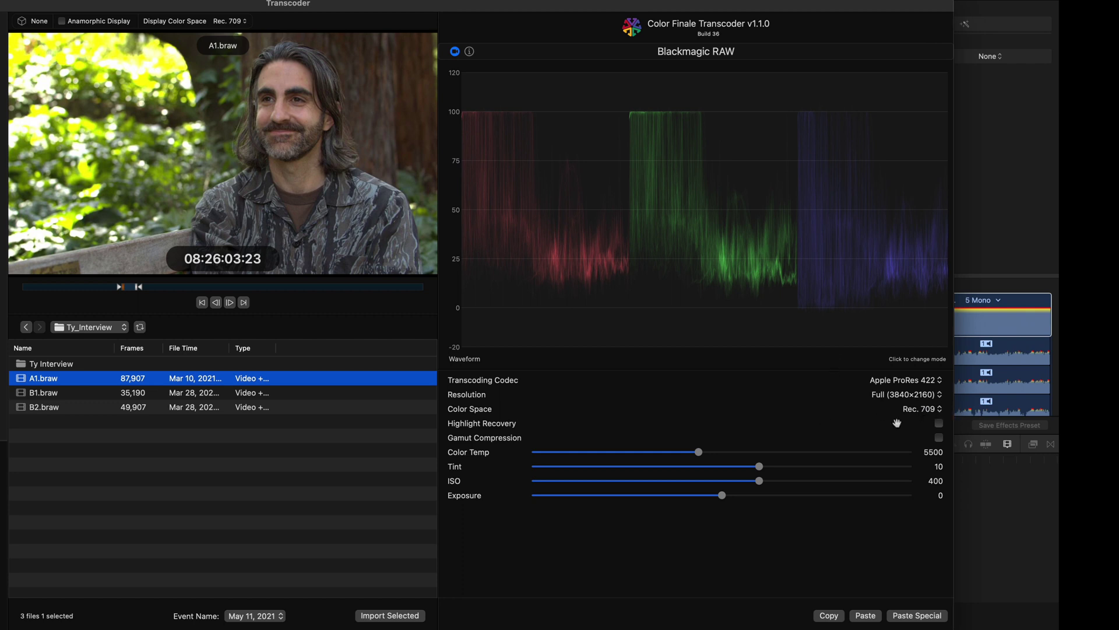
click(938, 424)
click(939, 425)
- Lower the RAW color temperature of A1.braw to 5025, the tint to 5 and the exposure to -0.41
drag(699, 451, 676, 452)
drag(759, 466, 743, 466)
drag(722, 495, 705, 495)
click(759, 480)
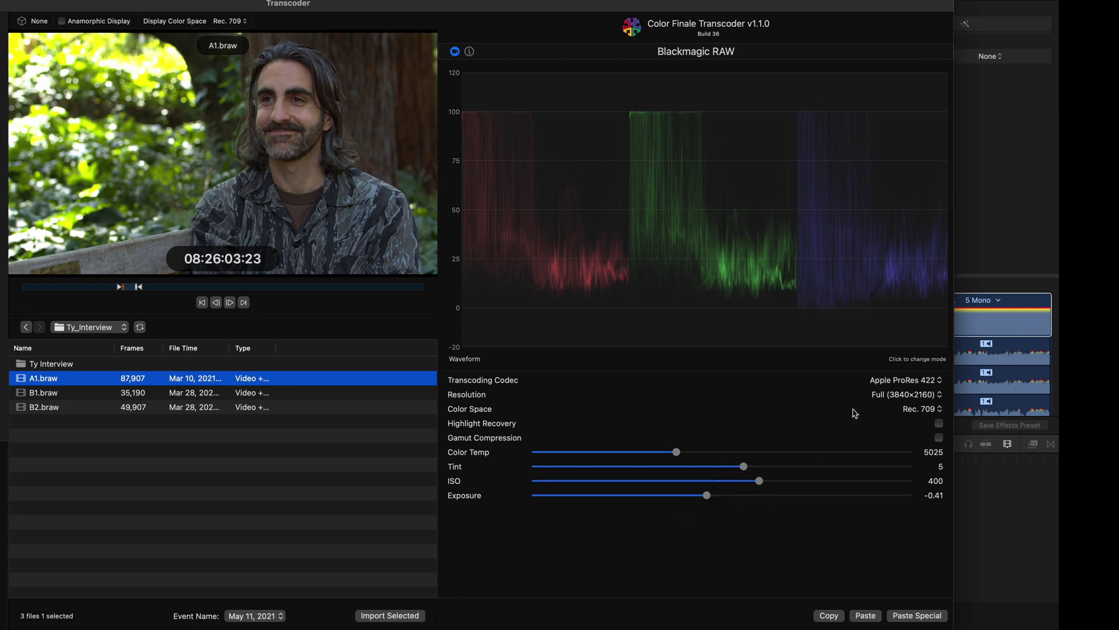
- Reset the exposure, ISO, tint and color temperature of A1.braw to their defaults
right_click(469, 494)
click(467, 495)
right_click(457, 481)
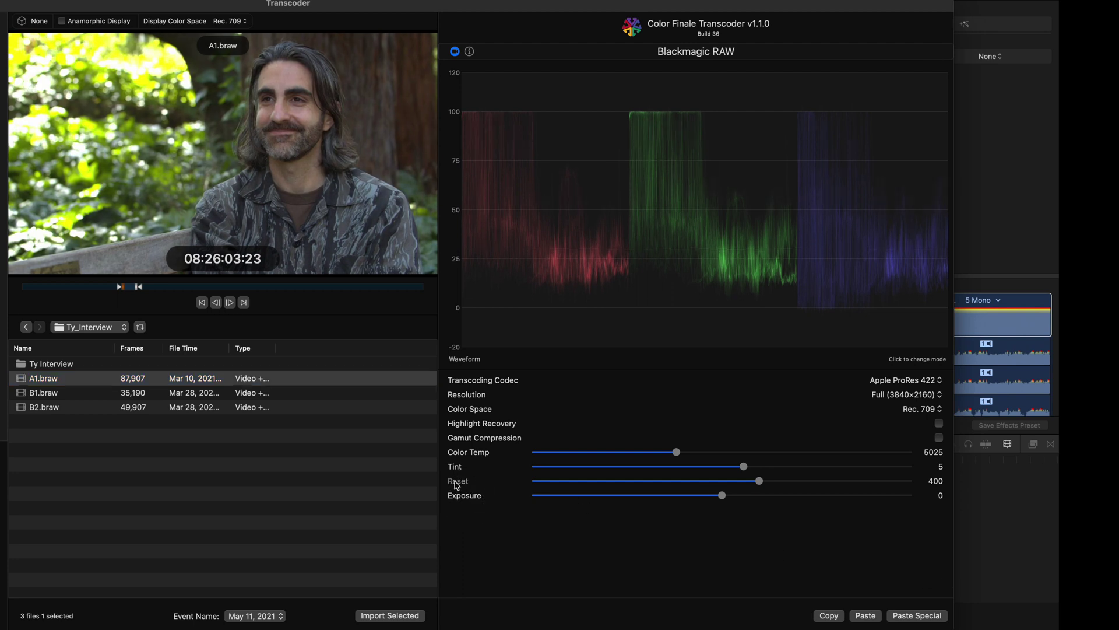
click(457, 482)
right_click(456, 466)
click(455, 467)
right_click(458, 452)
click(458, 452)
right_click(458, 438)
click(581, 437)
- Switch the color space of A1.braw to BMD Film, Gen 4 and back to Rec. 709 to compare them
click(922, 409)
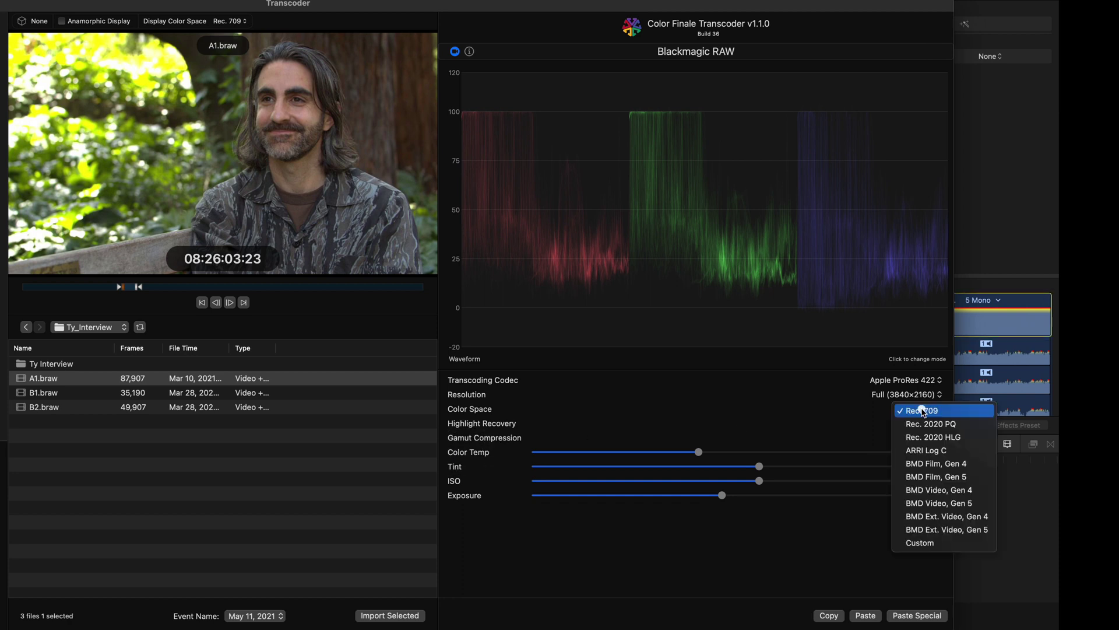
click(947, 465)
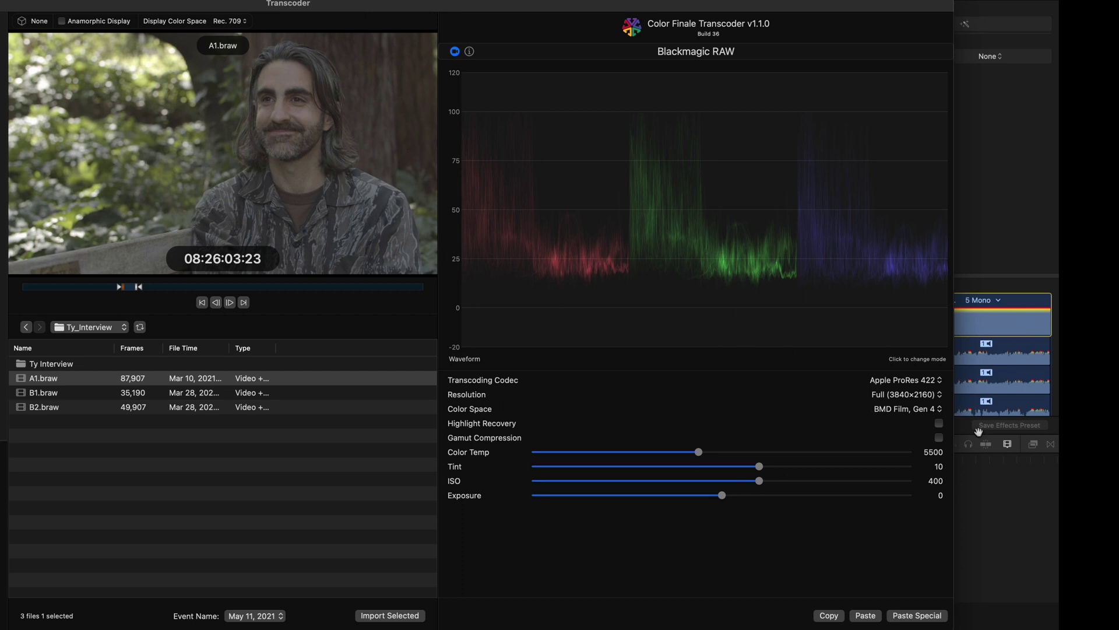
click(926, 409)
click(921, 358)
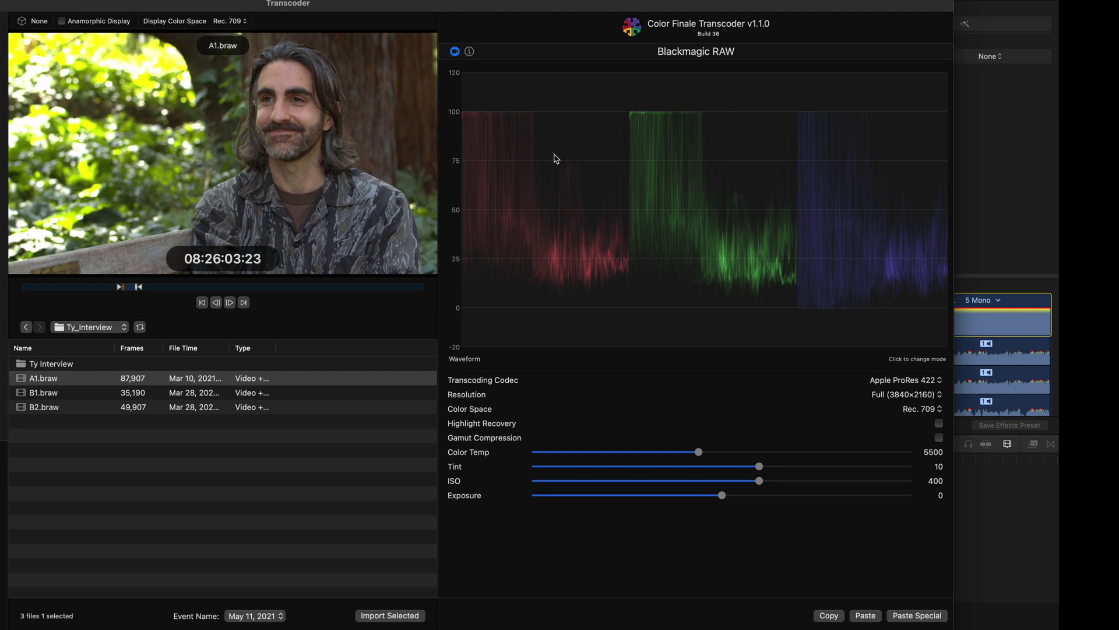
- Cycle the video scope through its waveform, histogram and RGB parade modes, ending on the overlaid waveform
click(703, 204)
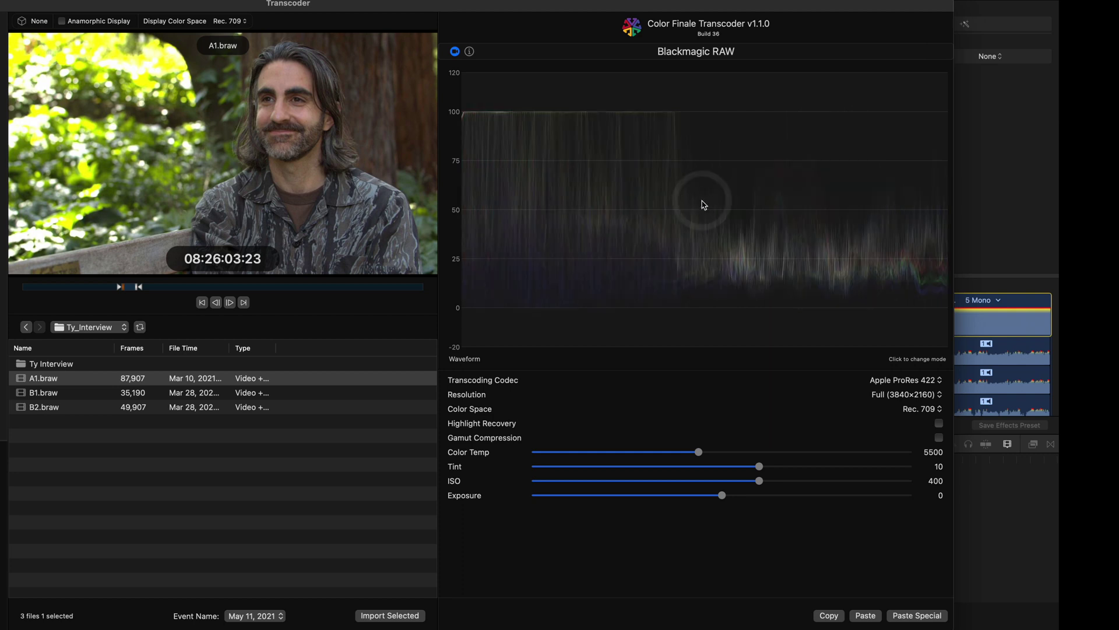
click(640, 198)
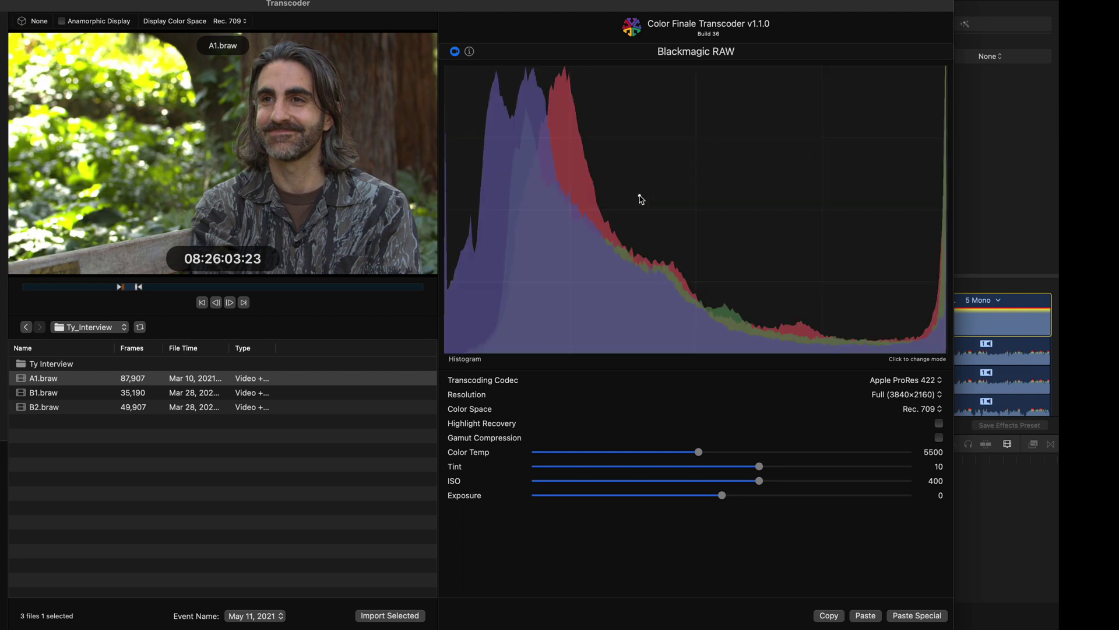
click(706, 217)
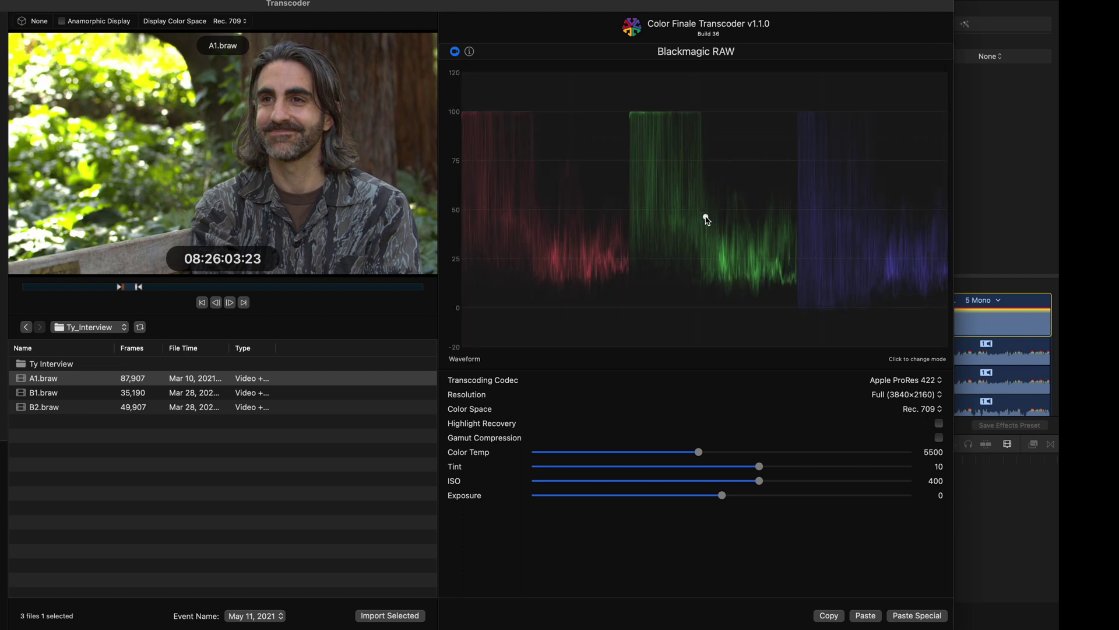
click(766, 212)
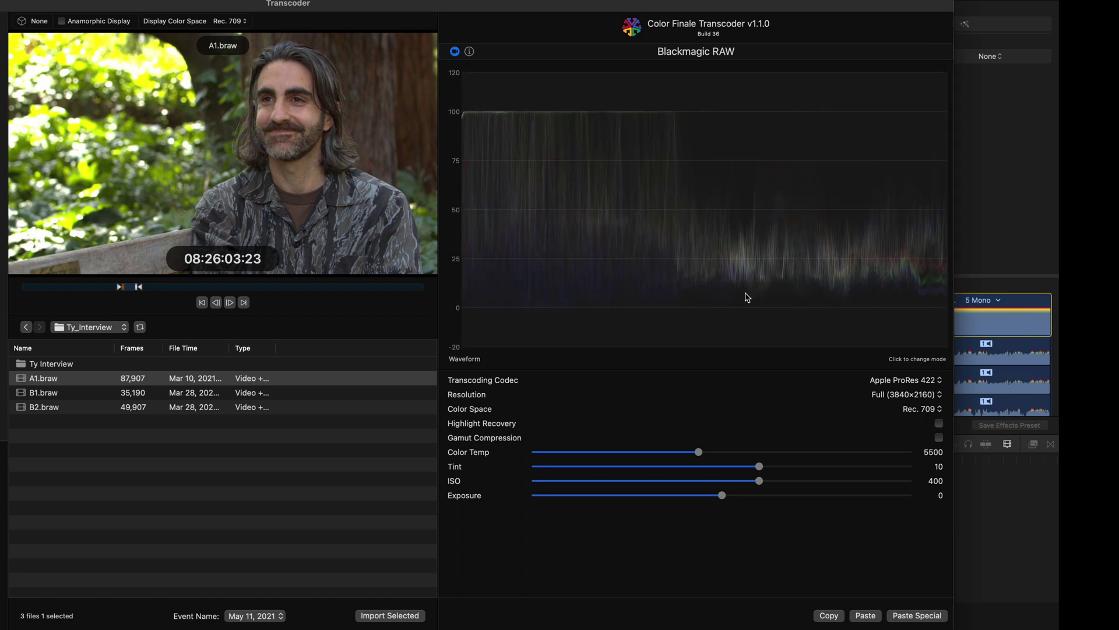
- Set the color space of A1.braw to BMD Film, Gen 4 and move its import range to a short section around 08:24:50
click(934, 410)
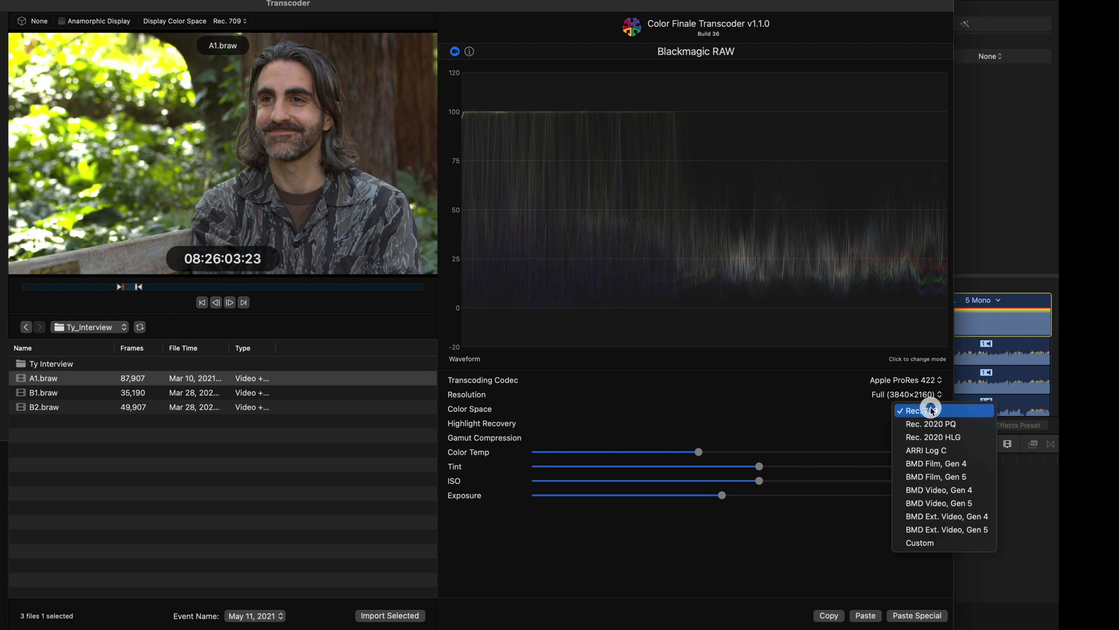
click(962, 470)
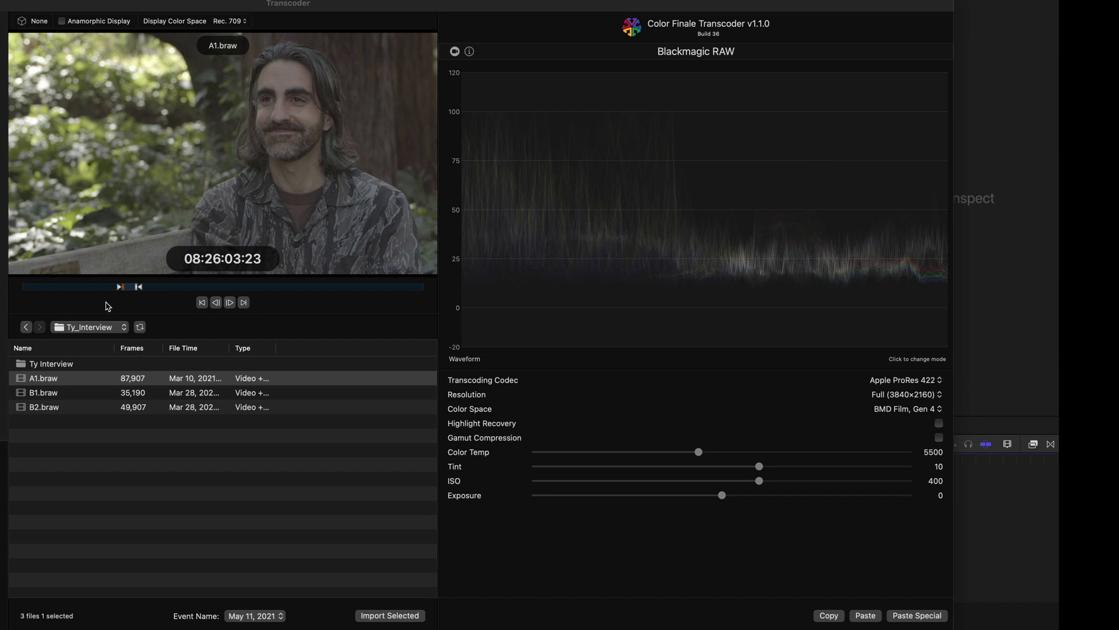
click(120, 289)
mouse_move(122, 290)
mouse_down()
mouse_move(18, 290)
mouse_move(385, 288)
mouse_move(118, 293)
mouse_up()
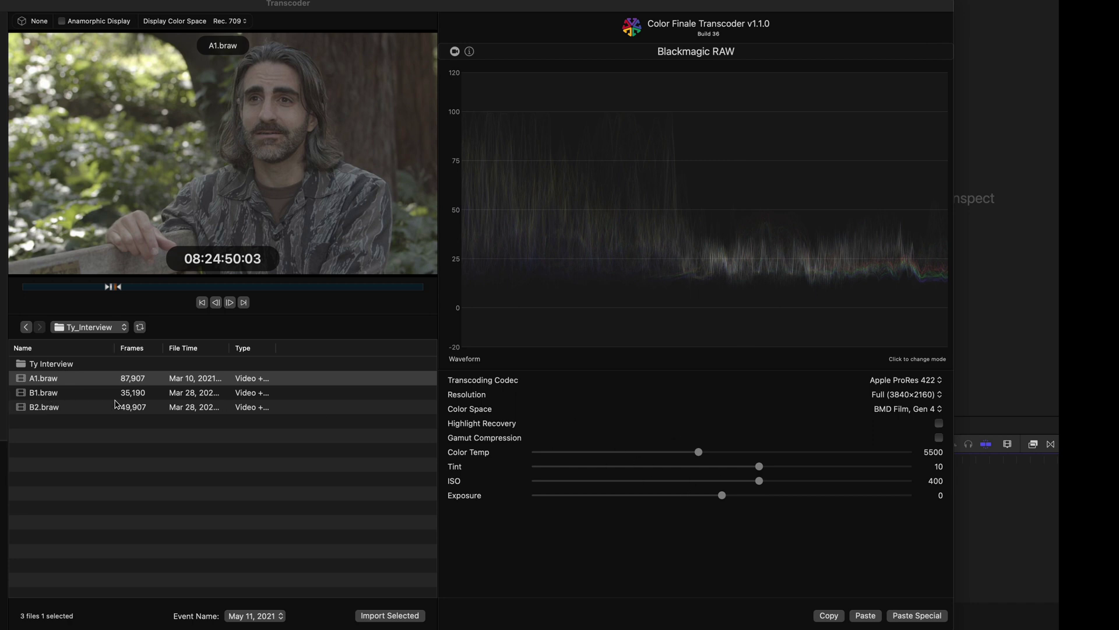
- Copy the RAW settings of A1.braw and paste them onto B1.braw
click(807, 579)
click(828, 617)
click(69, 395)
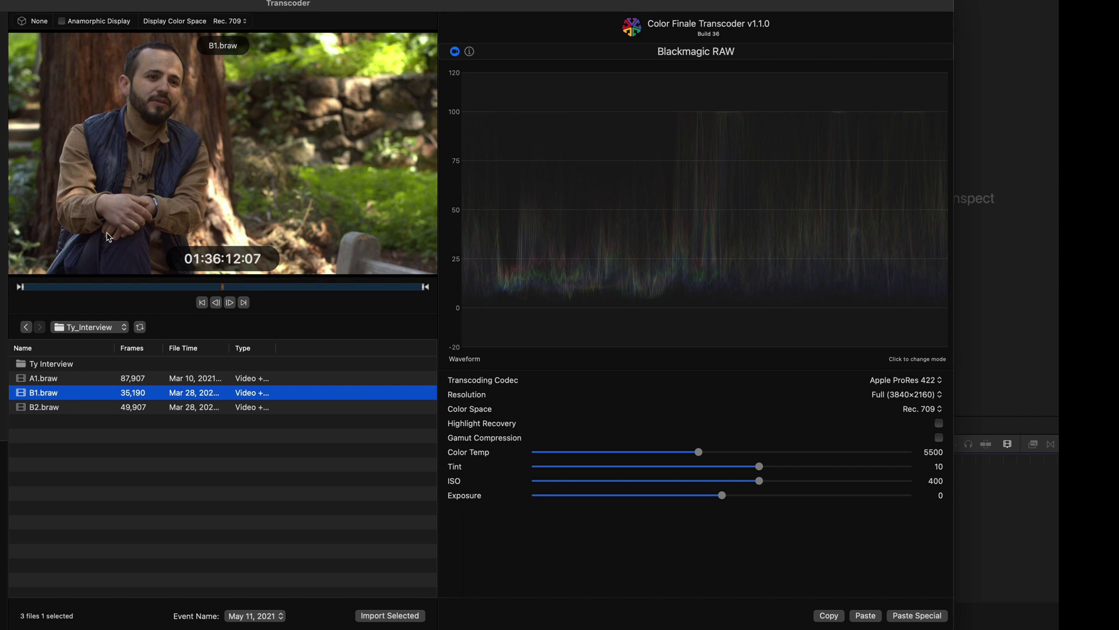
click(998, 395)
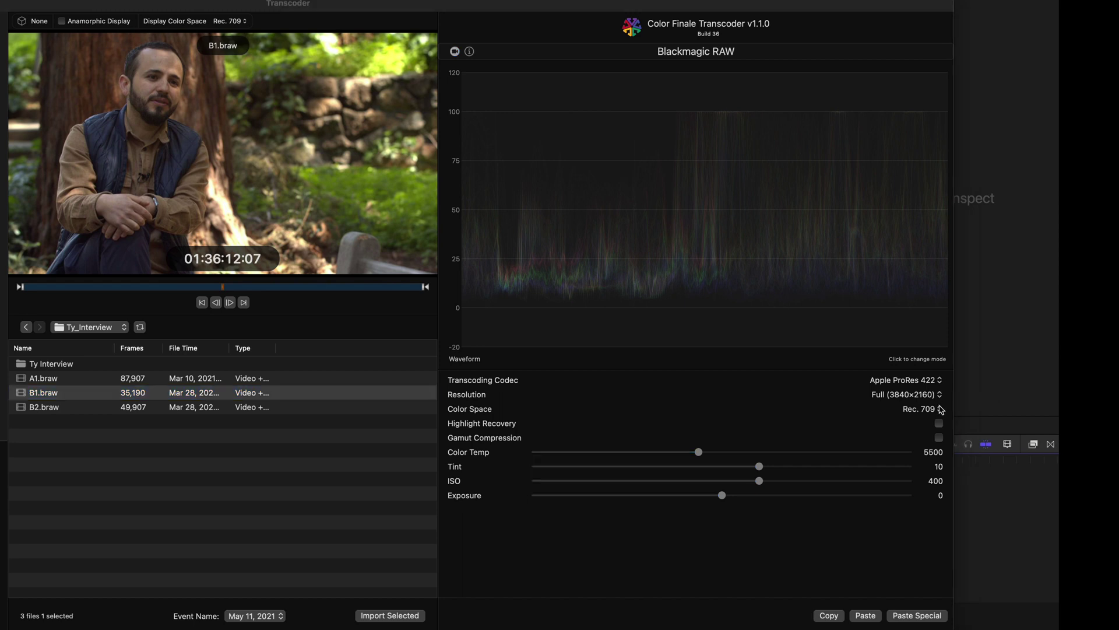
click(867, 617)
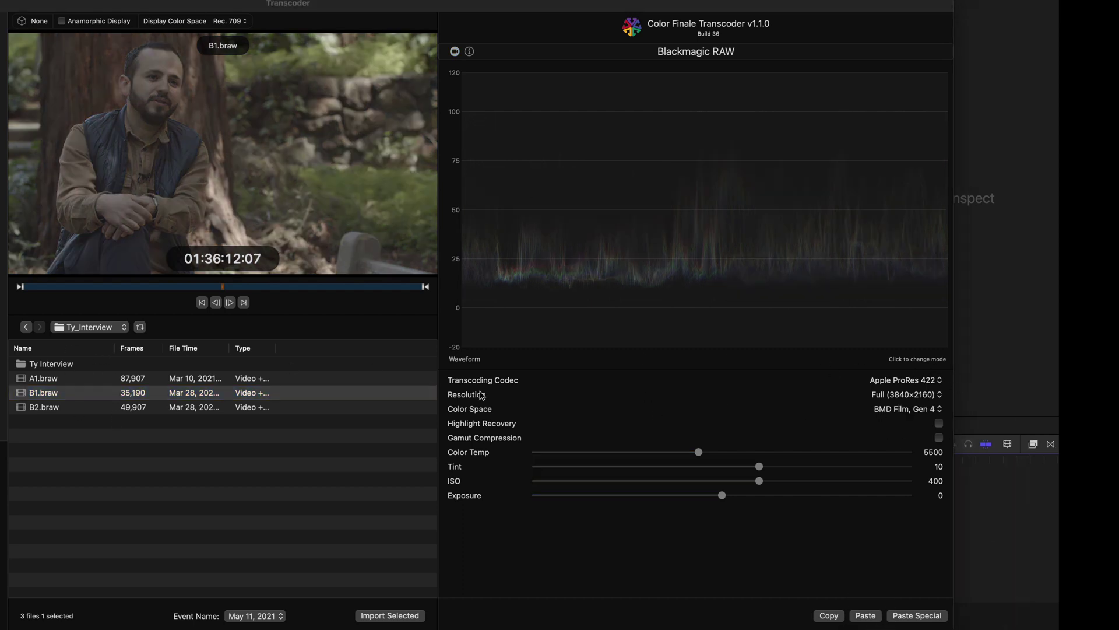
- Import the selected range of A1.braw into the Ty Interview library under the May 11, 2021 event
click(58, 379)
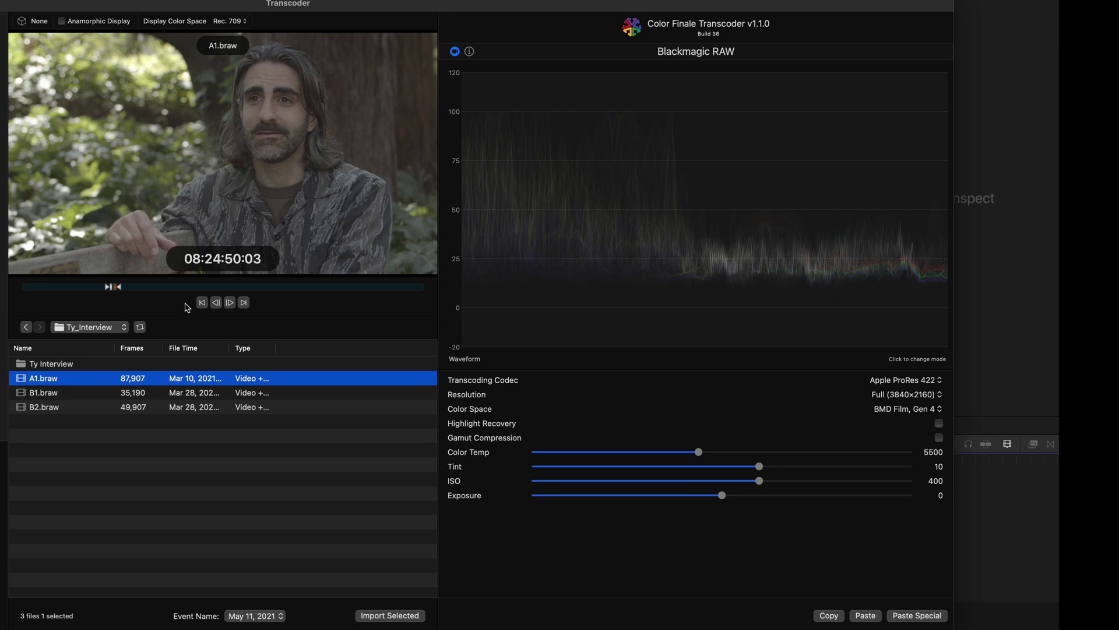
click(399, 617)
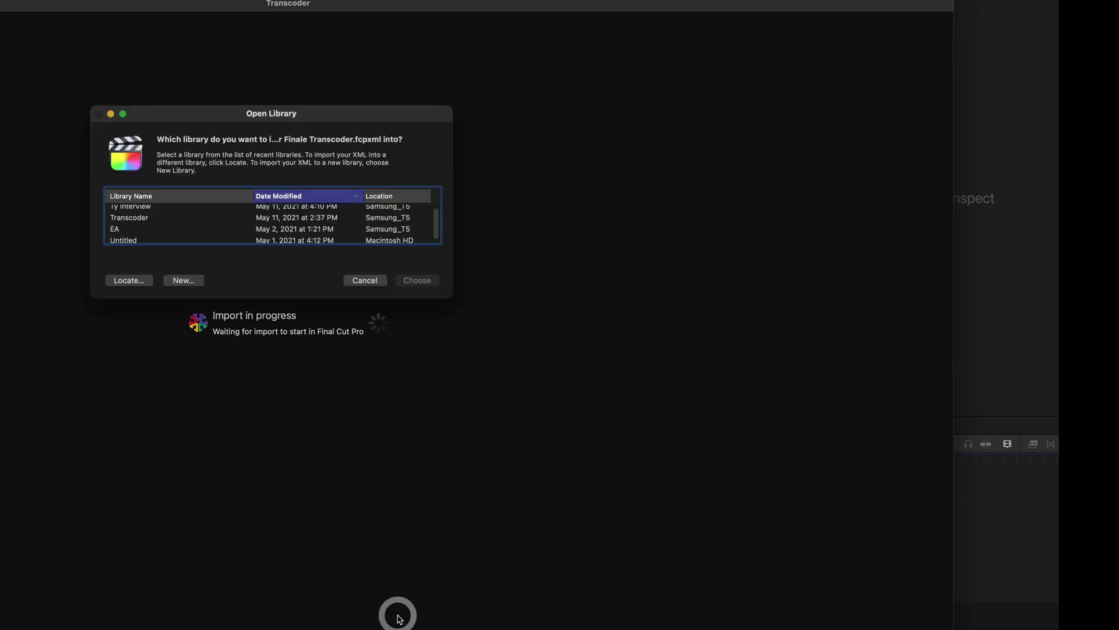
scroll(148, 241, up, 1)
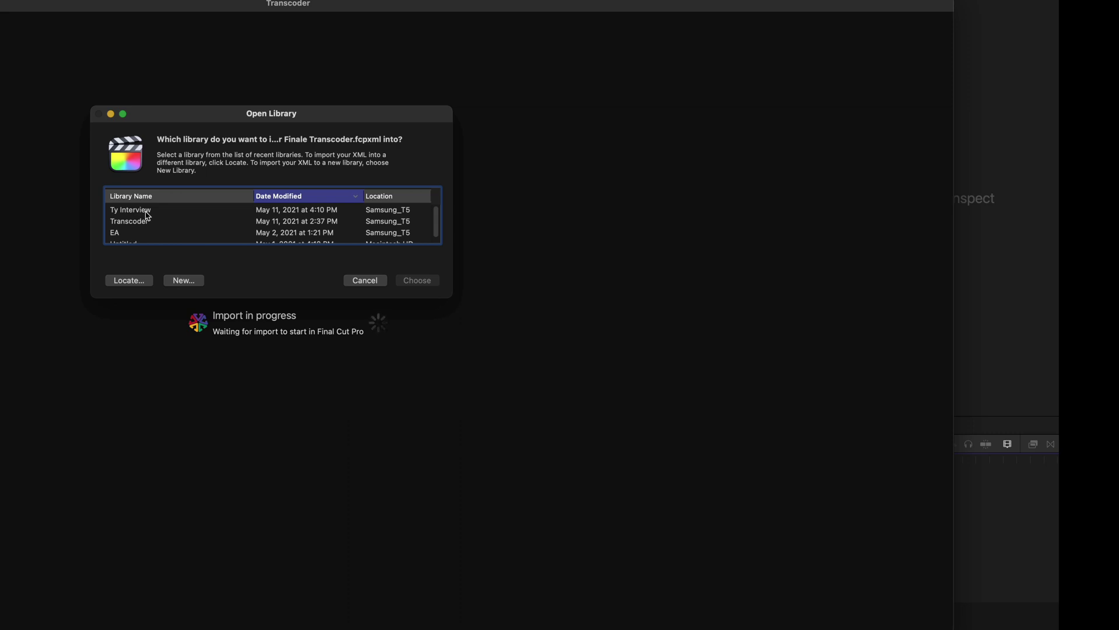
click(140, 211)
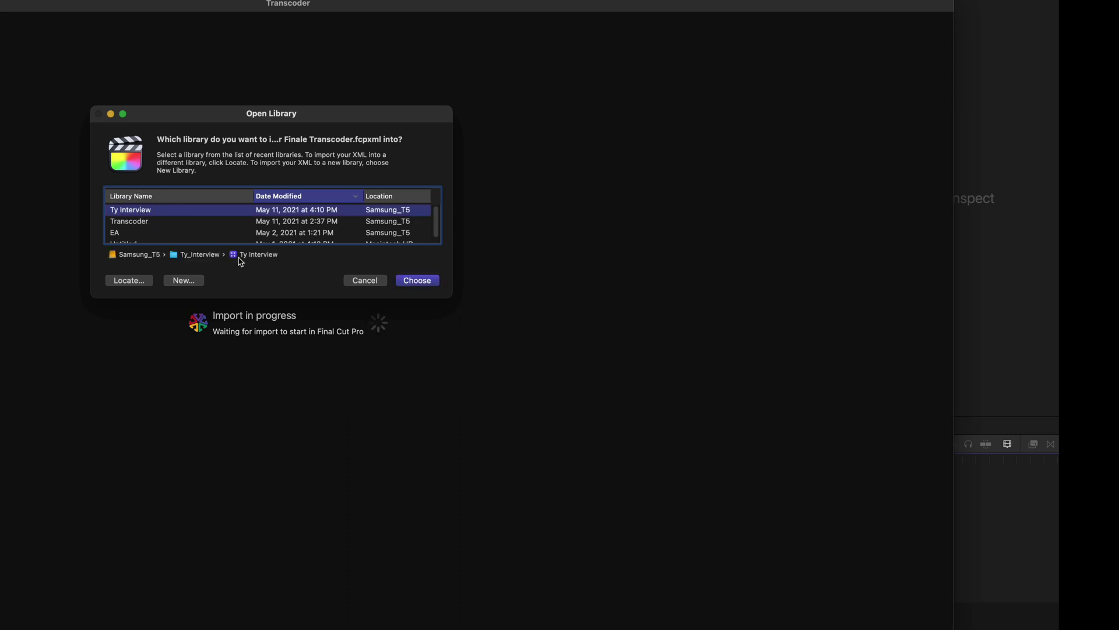
click(410, 282)
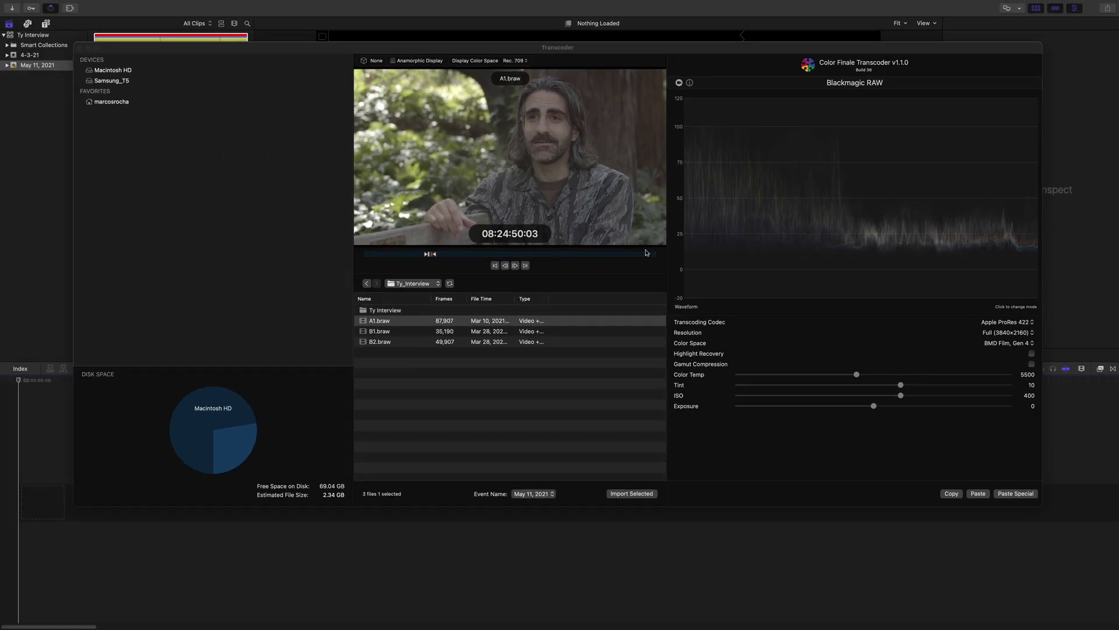
- Check the import's progress in the background tasks and close the Transcoder window
click(50, 7)
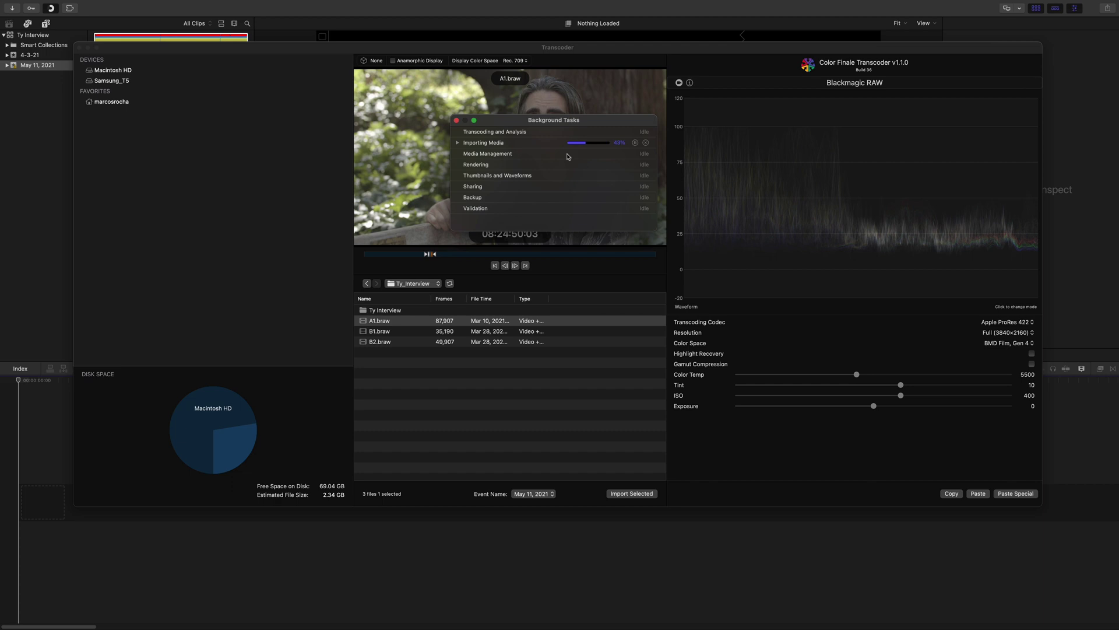
click(457, 121)
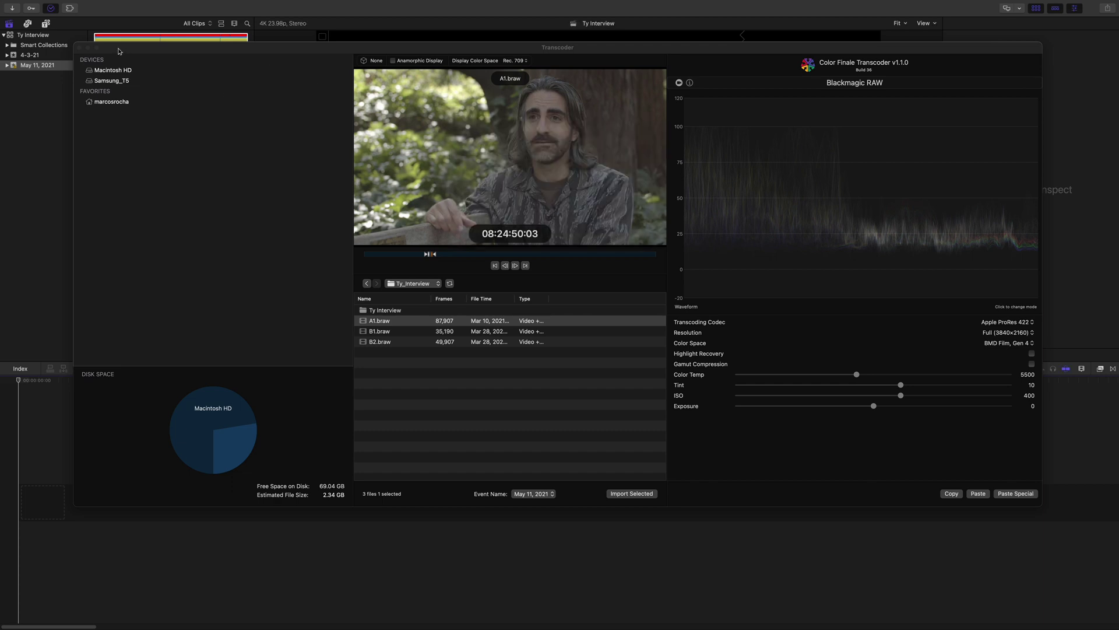
click(87, 48)
- Rename the imported A1 clip in the May 11, 2021 event to ty1
click(47, 69)
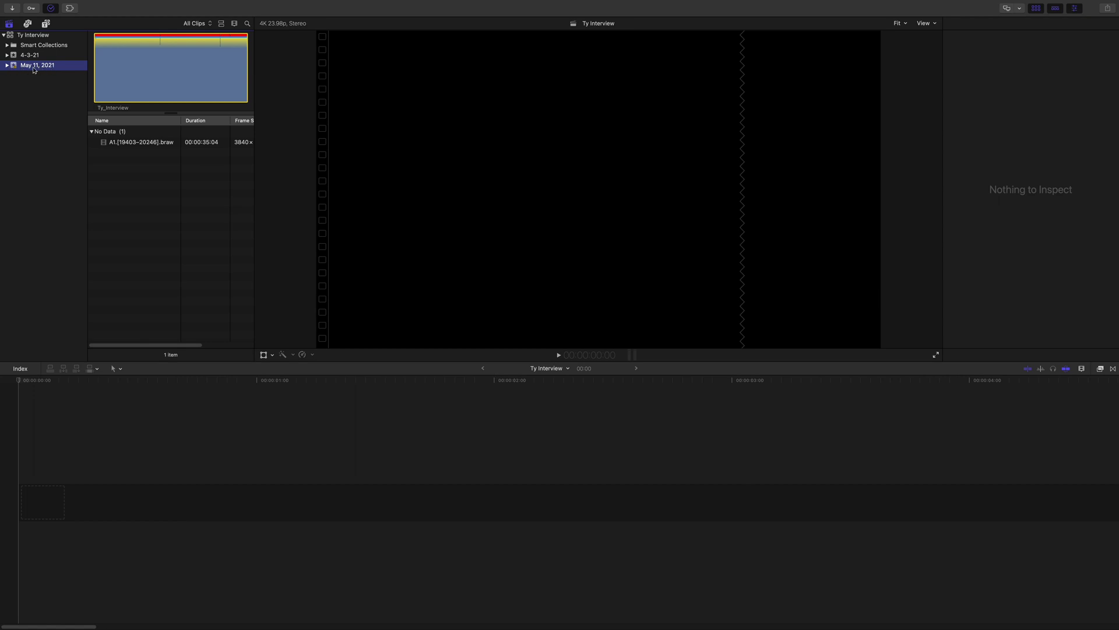
click(134, 143)
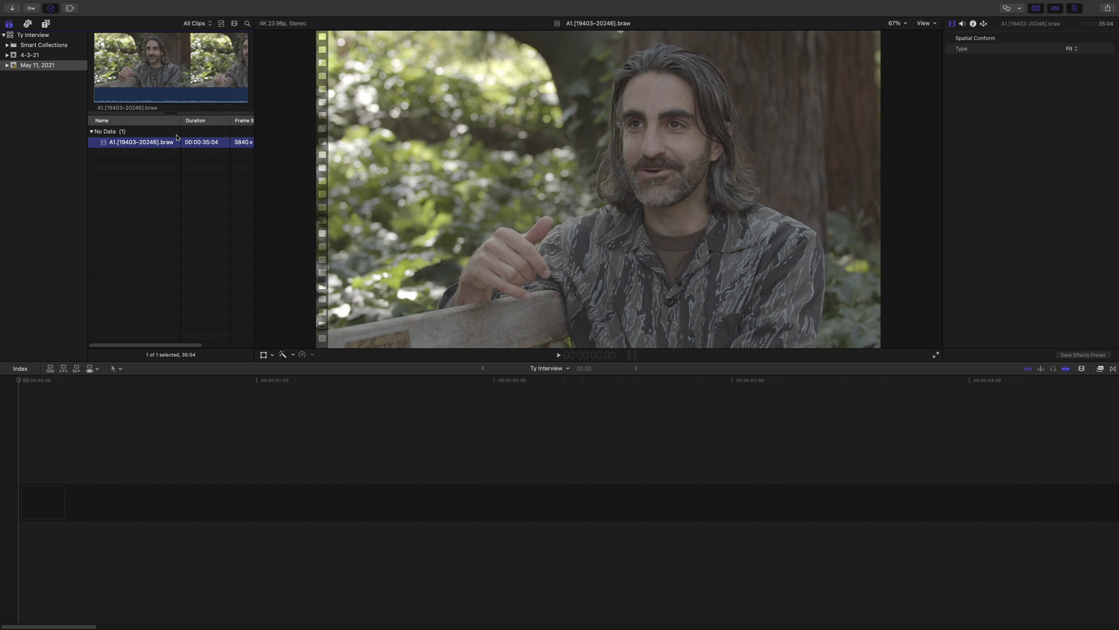
click(139, 146)
text(ty1)
key(Return)
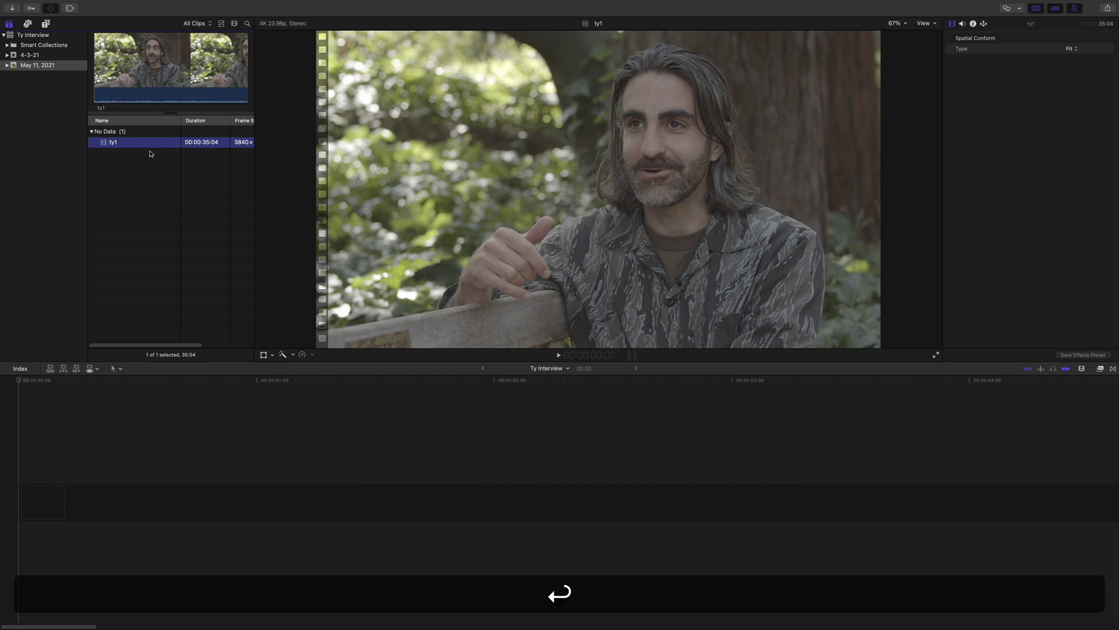
- Add the ty1 clip to the Ty Interview timeline and fit the whole clip in the timeline view
drag(114, 147, 97, 473)
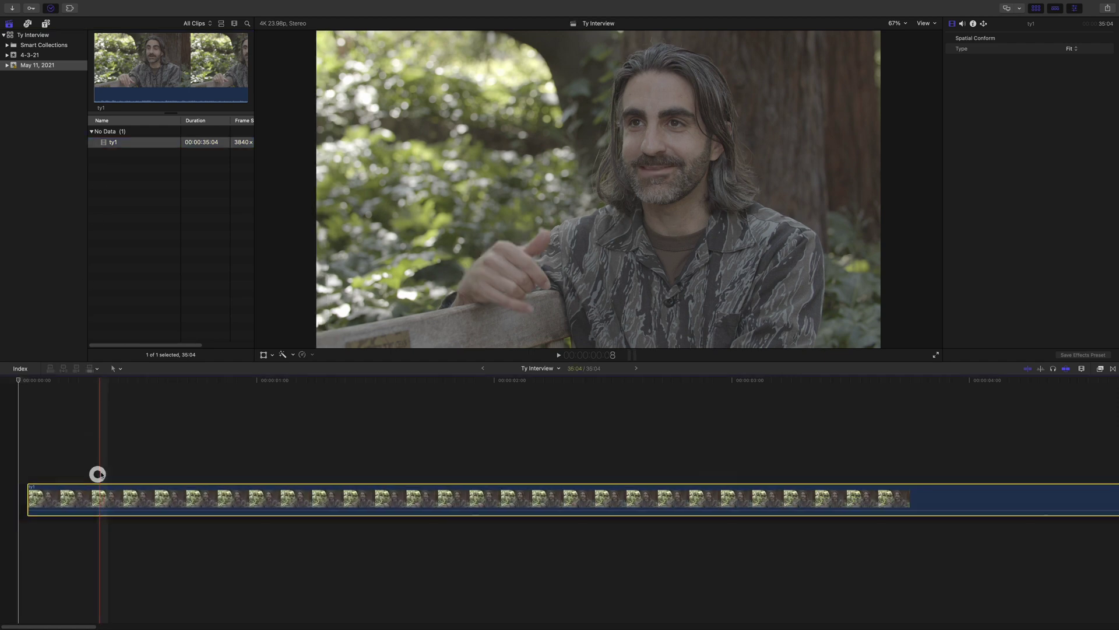
click(365, 464)
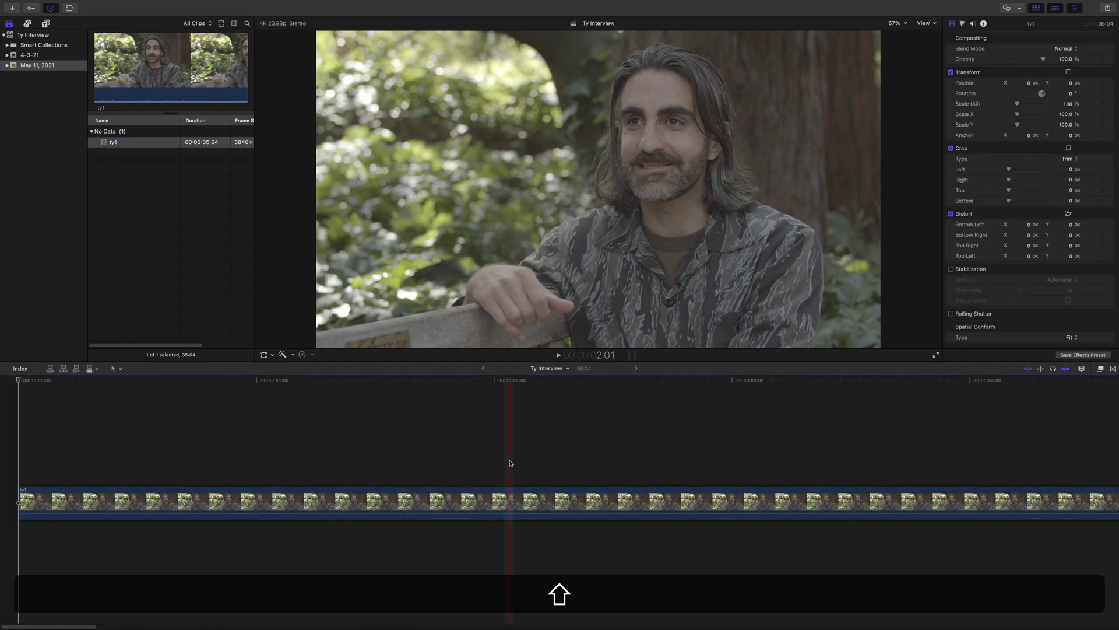
key(shift+z)
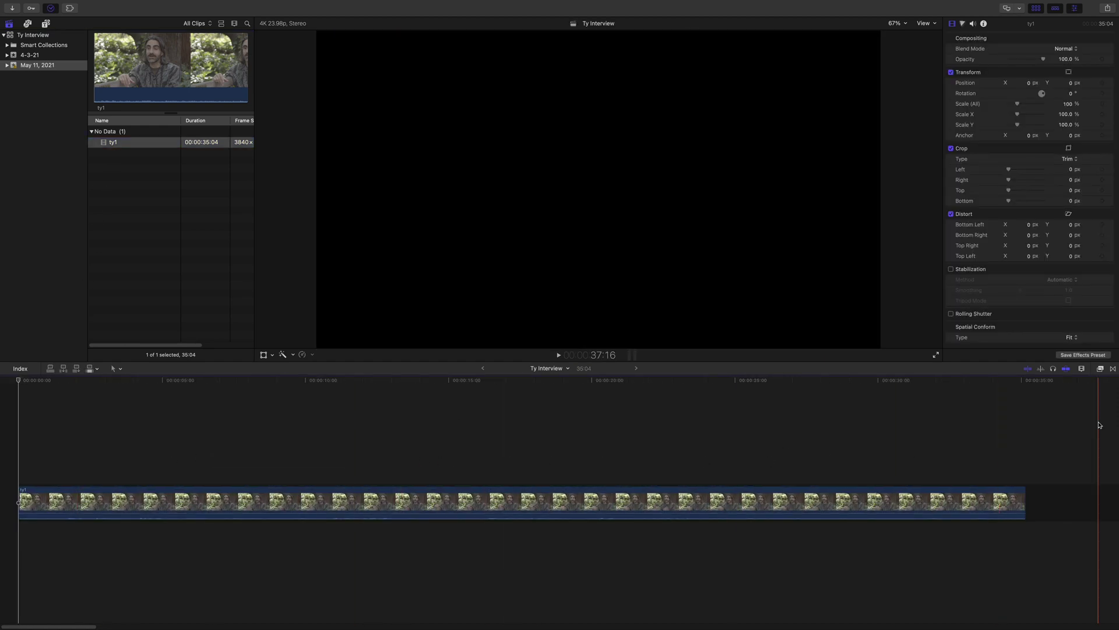
- Apply the ColorFinalePro effect to the ty1 clip and park the playhead at about 17:16
click(1100, 368)
drag(941, 407, 601, 501)
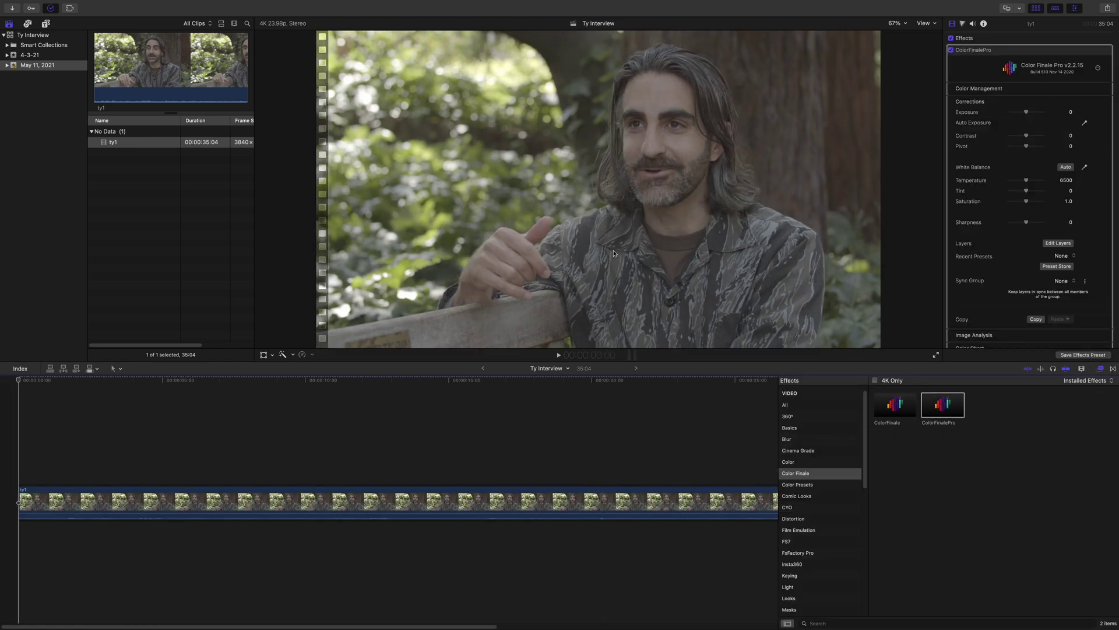
click(526, 435)
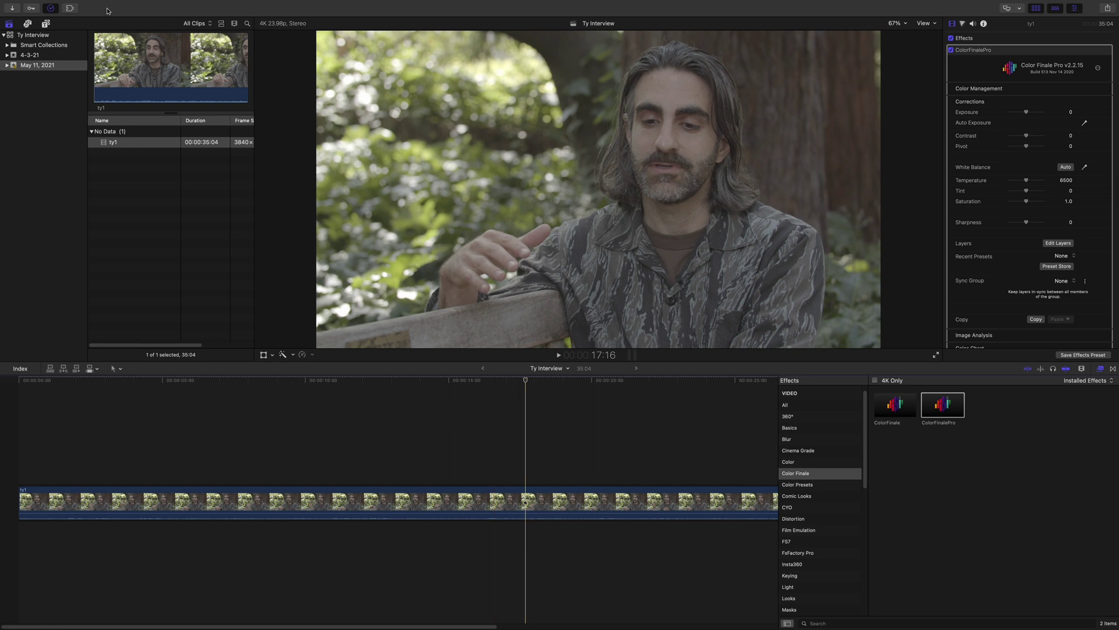
- Reopen the Transcoder extension, open the Ty_Interview folder on Samsung_T5 and load B2.braw after going through the other RAW clips
click(70, 9)
click(58, 27)
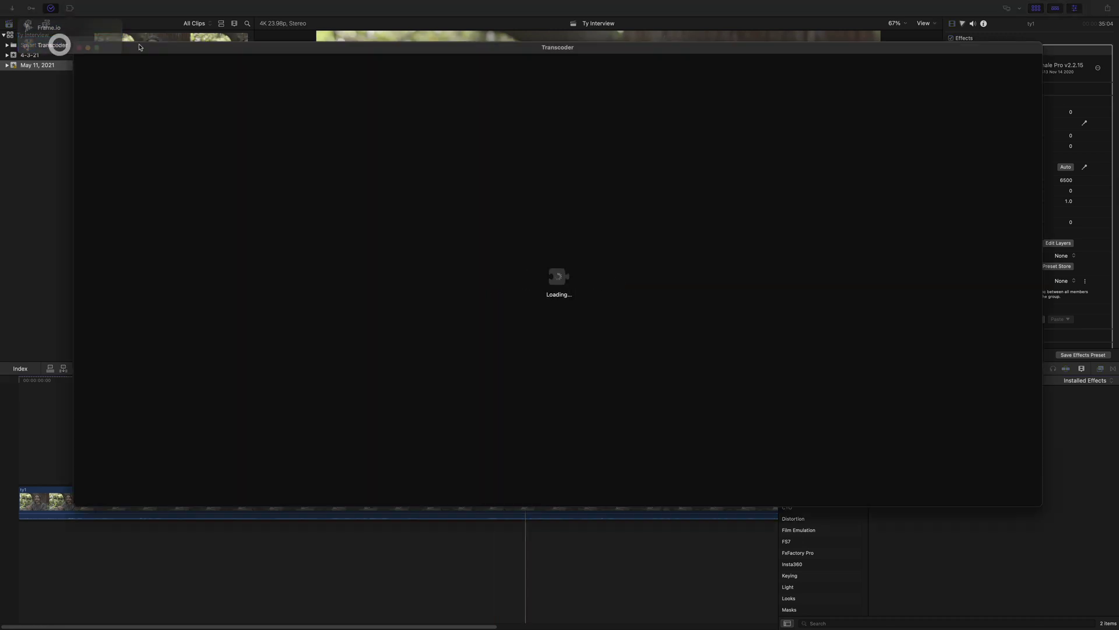
click(134, 83)
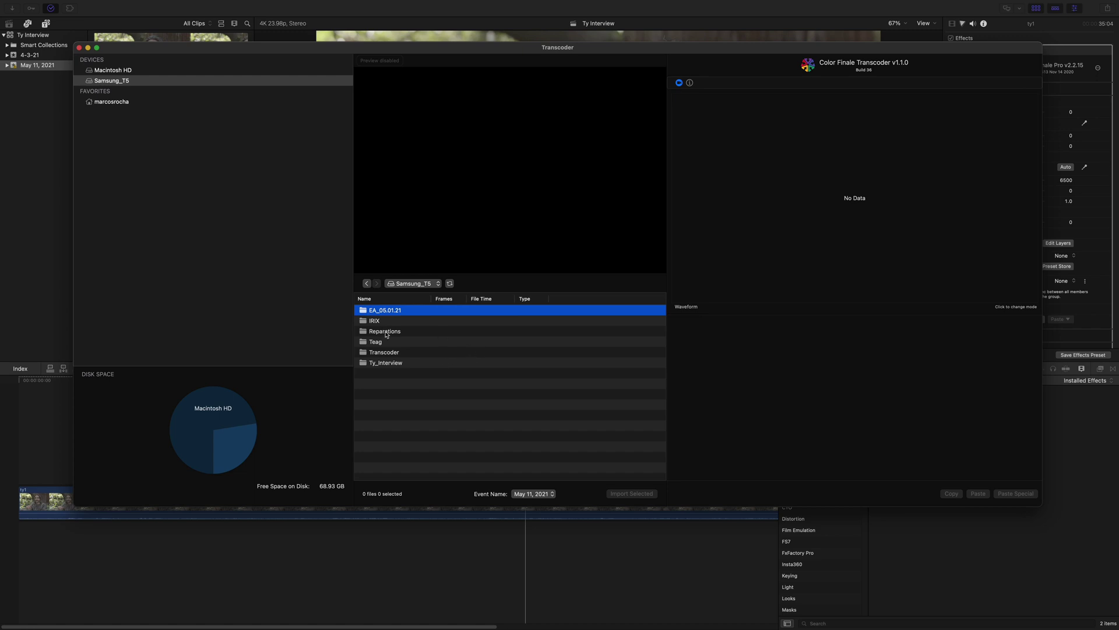
double_click(395, 361)
click(465, 332)
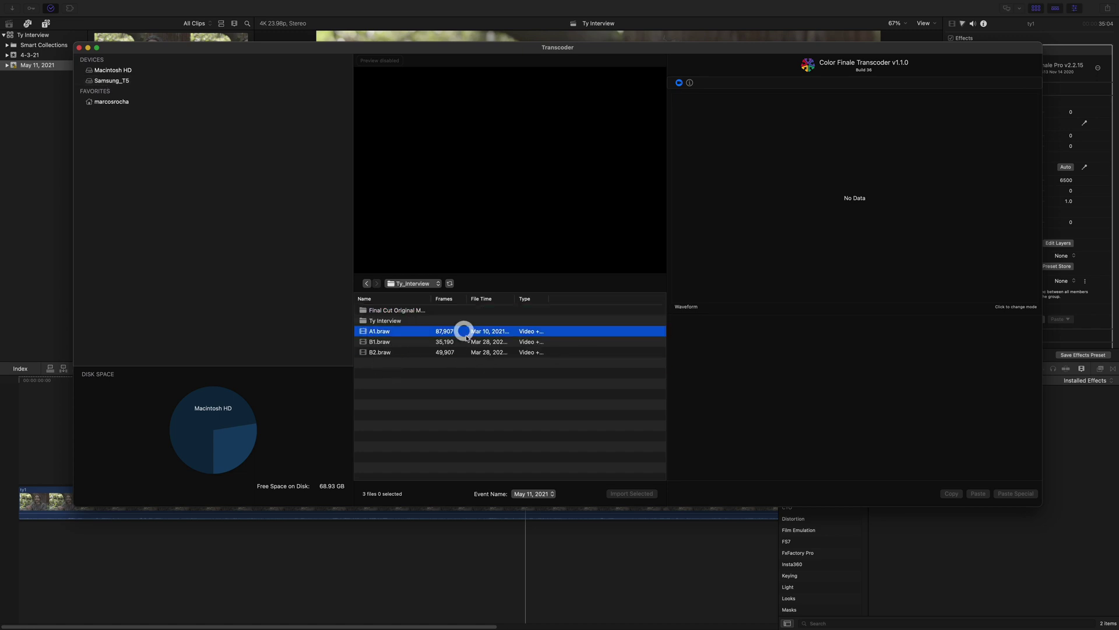
click(468, 344)
click(471, 353)
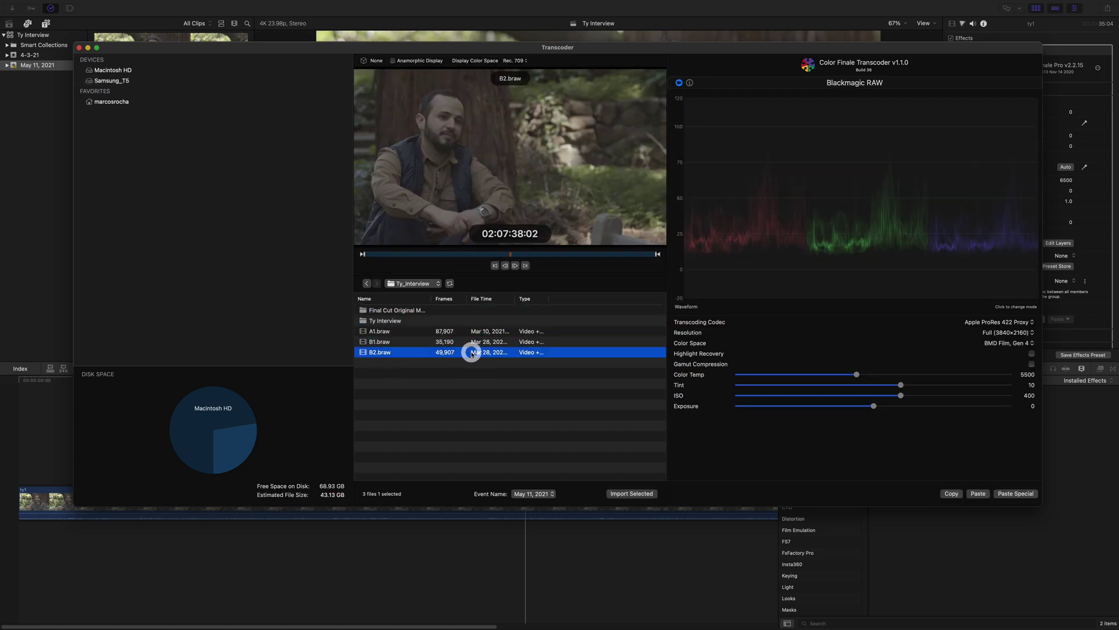